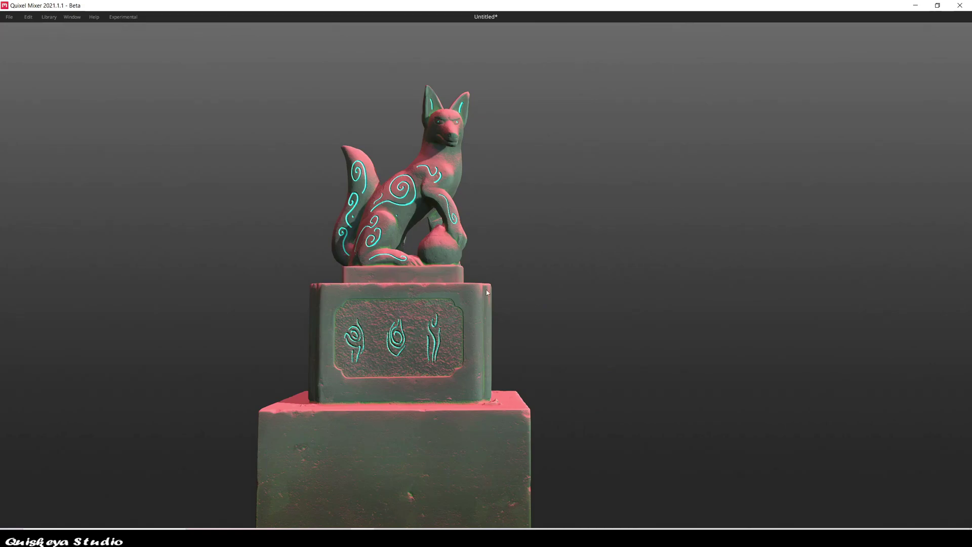
Darken the fox statue's albedo and apply a purple tint
middle_drag(486, 290, 562, 274)
scroll(561, 274, down, 2)
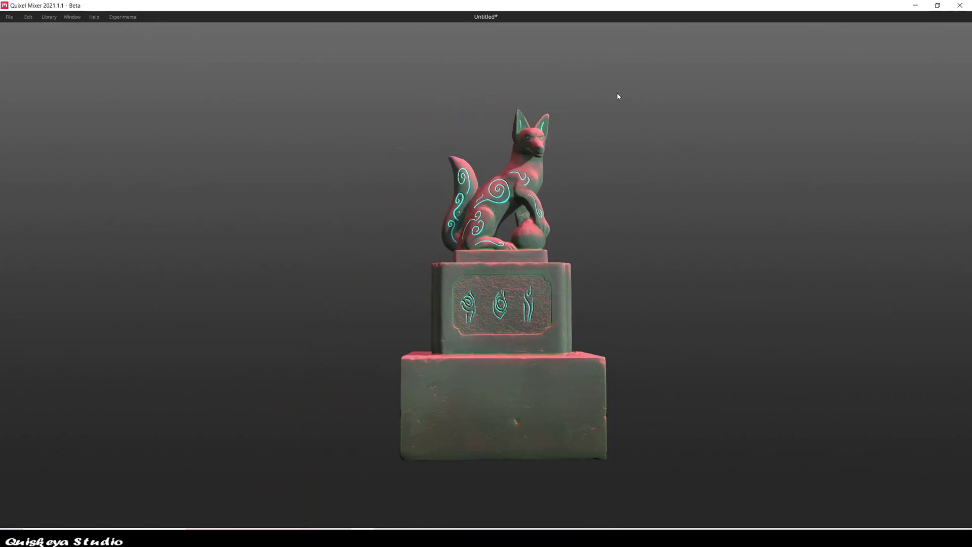
mouse_move(389, 129)
shift+right_down()
mouse_move(630, 130)
mouse_move(795, 196)
mouse_move(838, 264)
mouse_move(649, 134)
mouse_move(495, 100)
mouse_move(364, 106)
mouse_move(196, 138)
mouse_move(417, 100)
mouse_move(584, 106)
shift+right_up()
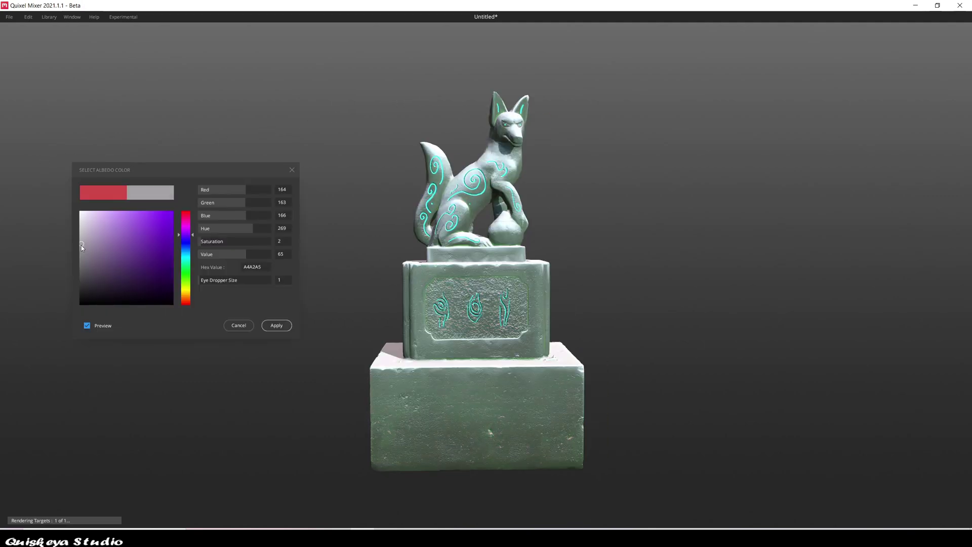
mouse_move(81, 245)
mouse_down()
mouse_move(81, 258)
mouse_move(94, 212)
mouse_move(135, 233)
mouse_move(140, 286)
mouse_move(147, 252)
mouse_move(138, 232)
mouse_up()
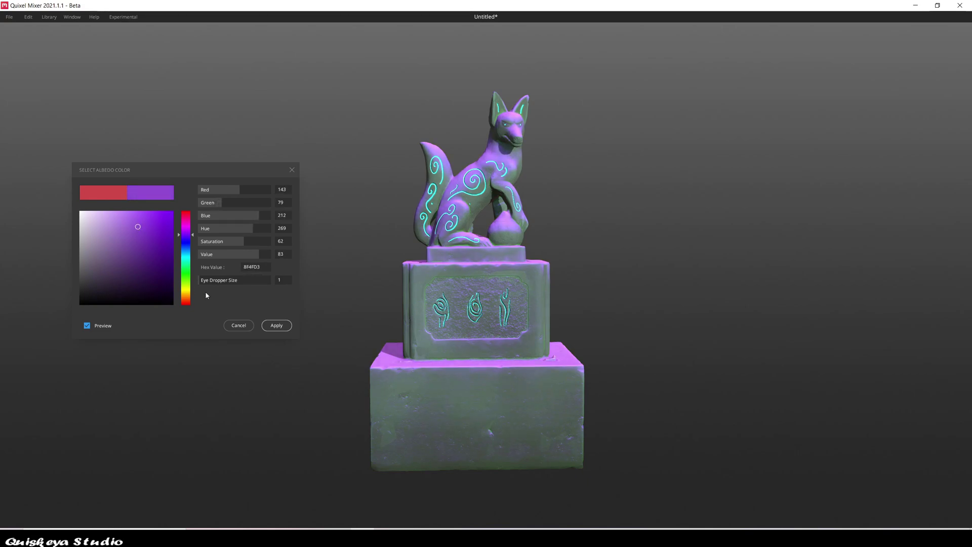
click(276, 327)
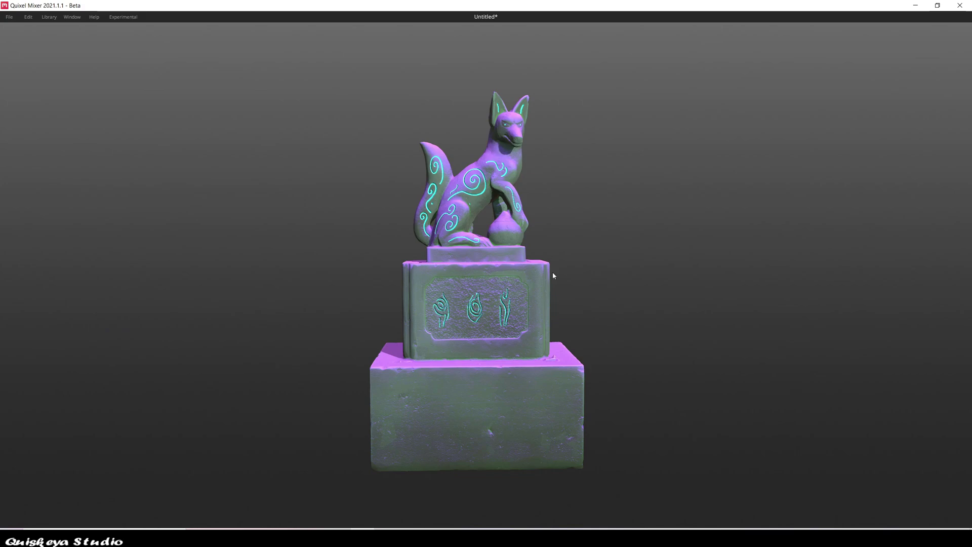
Preview teal, green, then magenta (hue 303) albedo tints on the statue without applying
mouse_move(552, 274)
mouse_down()
mouse_move(512, 276)
mouse_move(553, 275)
mouse_up()
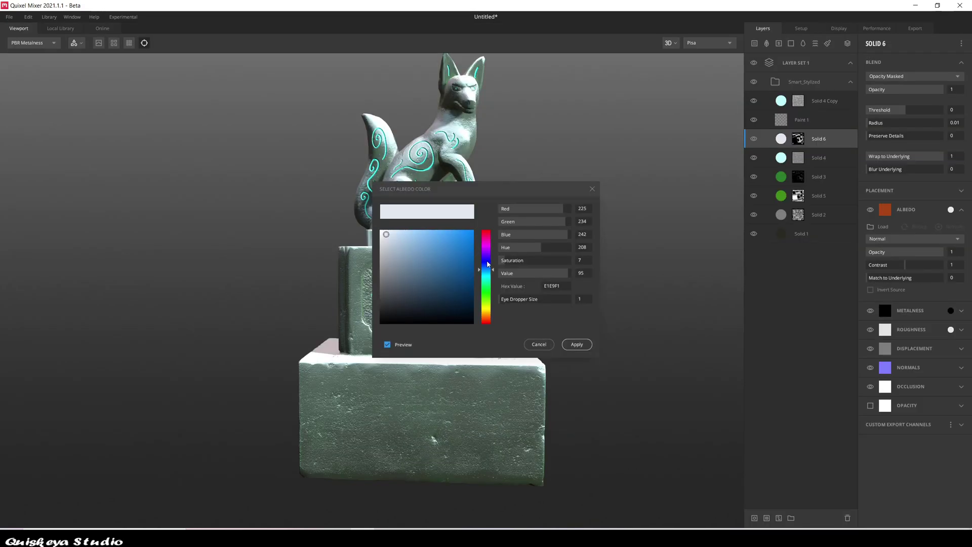
drag(487, 263, 486, 283)
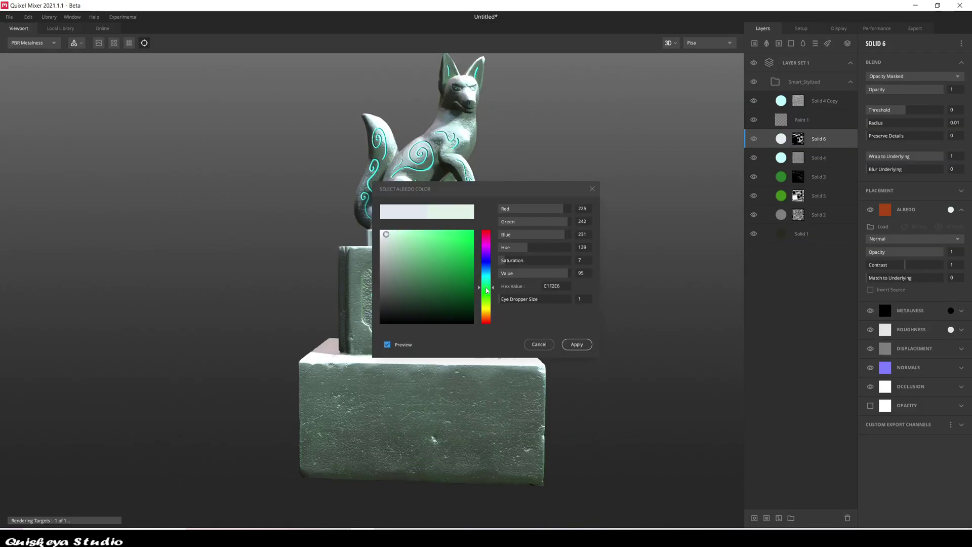
mouse_move(408, 252)
mouse_down()
mouse_move(430, 260)
mouse_move(440, 247)
mouse_up()
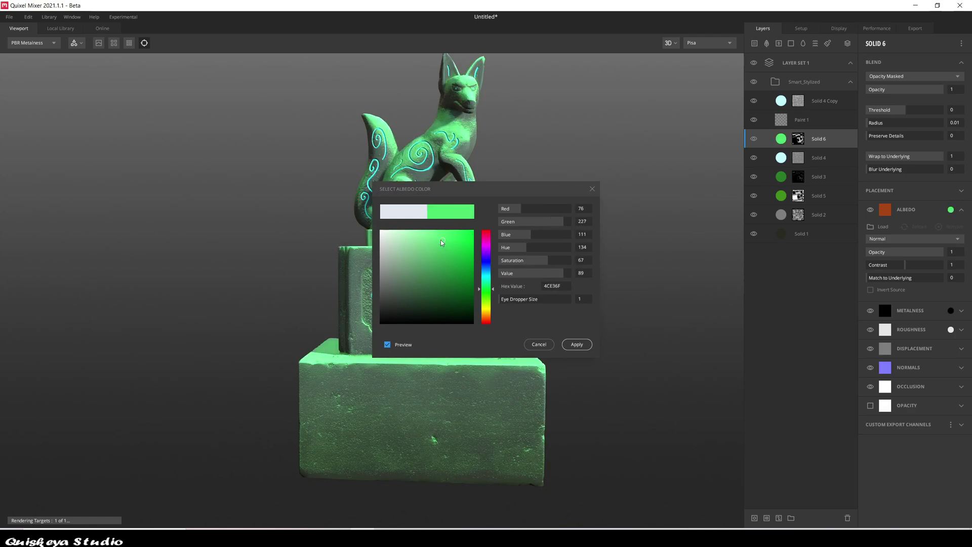
click(491, 255)
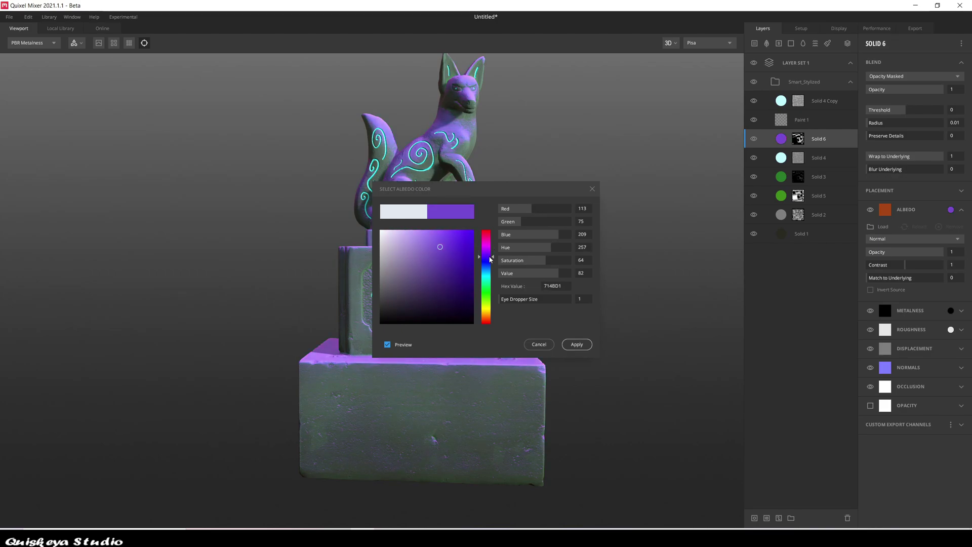
mouse_move(490, 266)
mouse_down()
mouse_move(491, 287)
mouse_move(491, 251)
mouse_up()
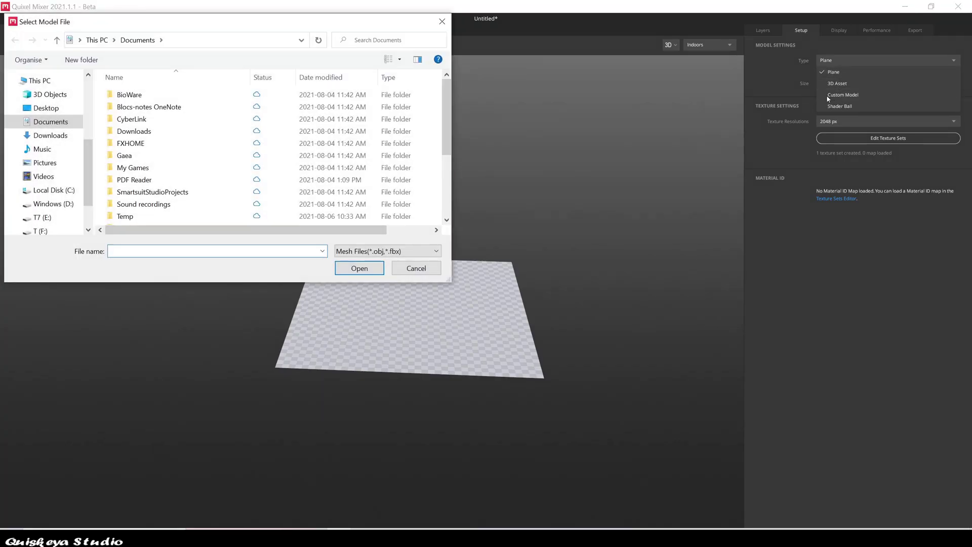
Start a new mix previewed on the shader ball under Overcast lighting
key(Escape)
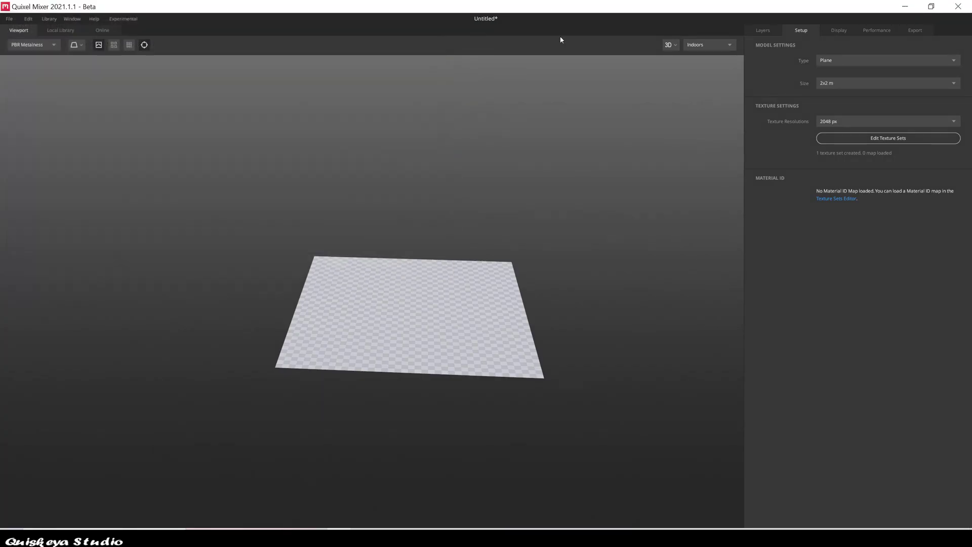
click(886, 60)
click(840, 106)
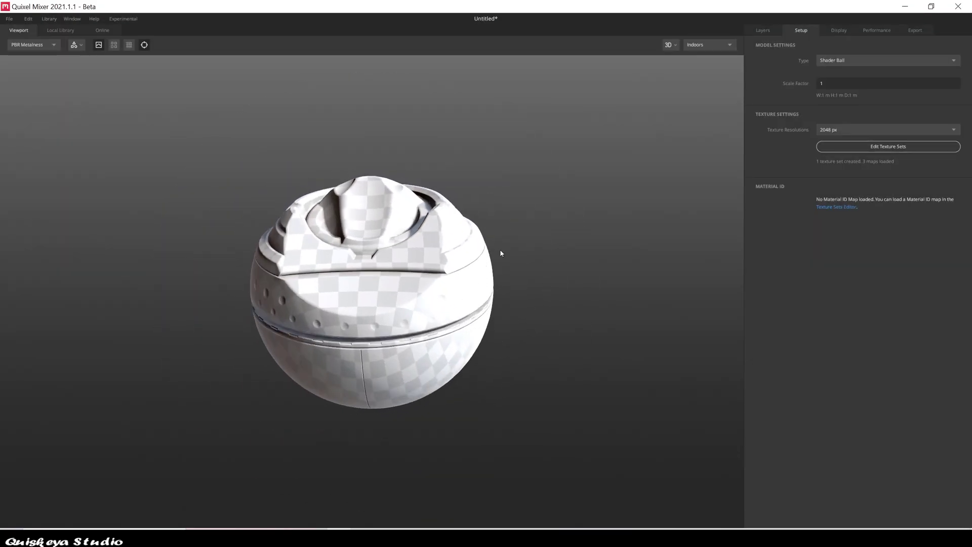
click(691, 47)
click(704, 114)
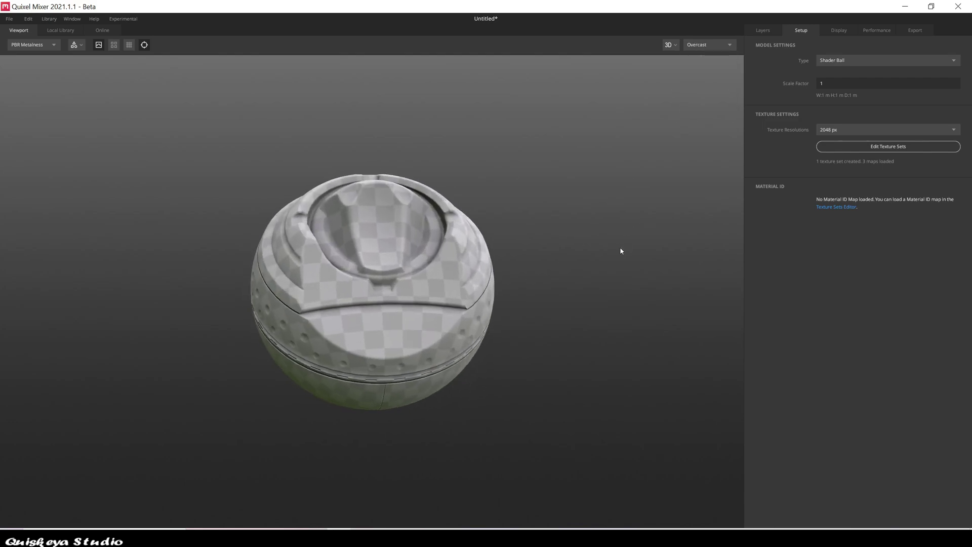
click(858, 147)
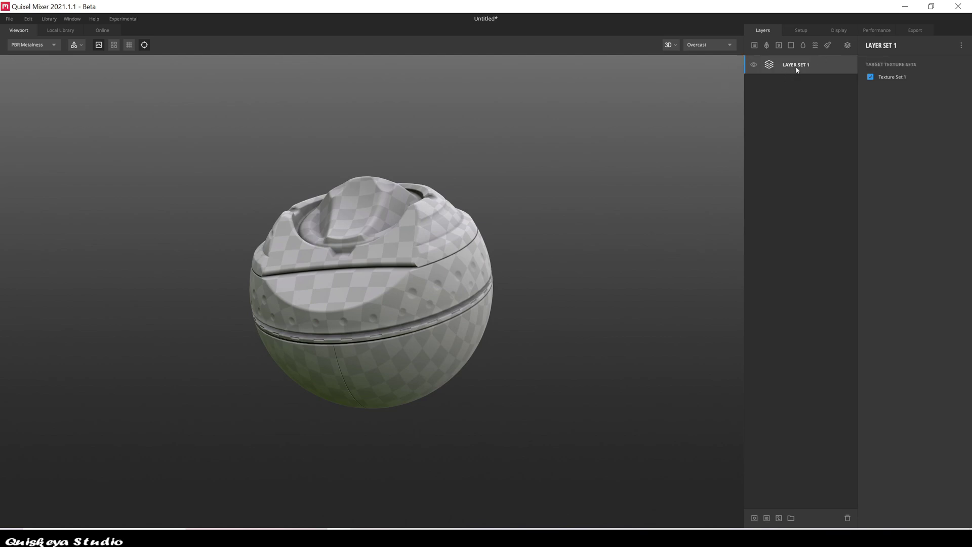
Add Solid 1 and give it a muted teal-grey albedo (5F7F80)
click(791, 45)
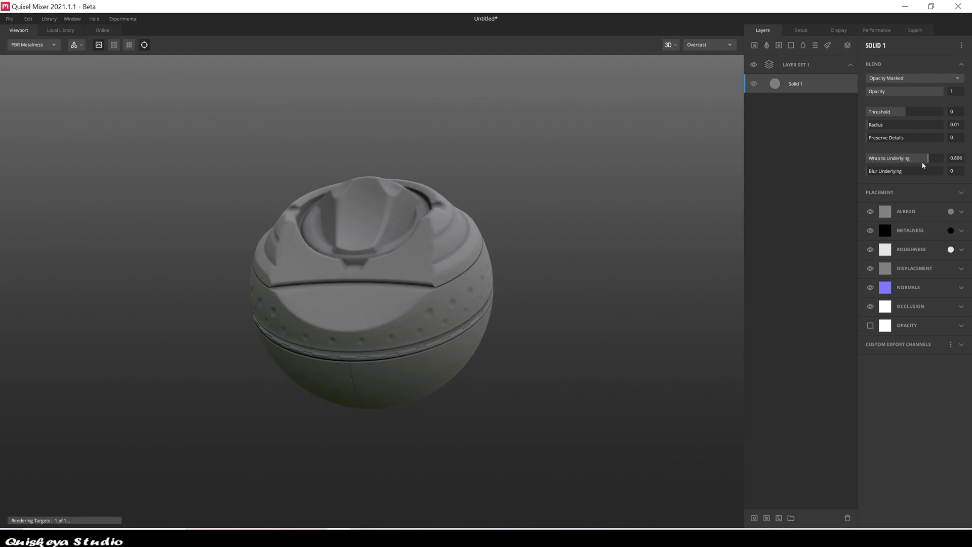
mouse_move(922, 158)
mouse_down()
mouse_move(897, 161)
mouse_move(956, 165)
mouse_up()
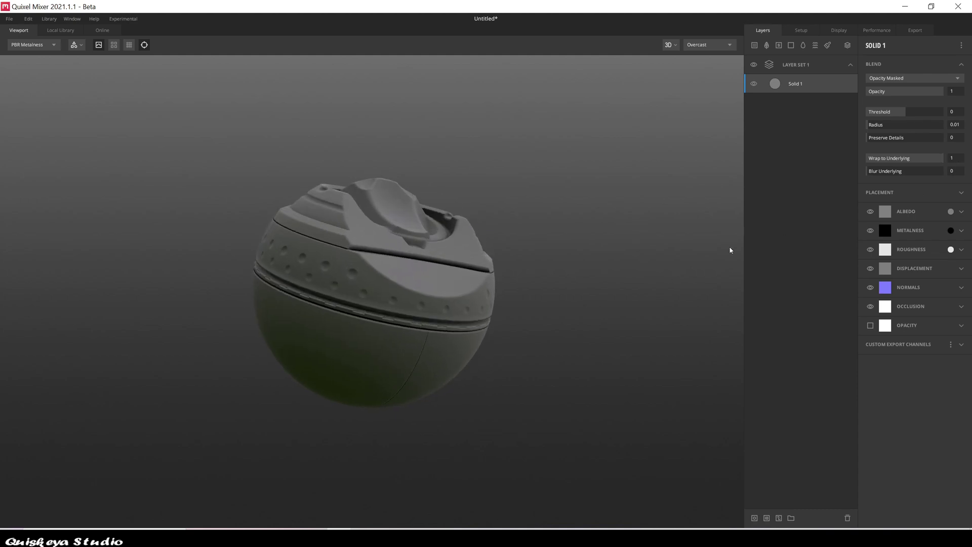
mouse_move(682, 280)
mouse_down()
mouse_move(488, 230)
mouse_move(610, 260)
mouse_up()
click(946, 213)
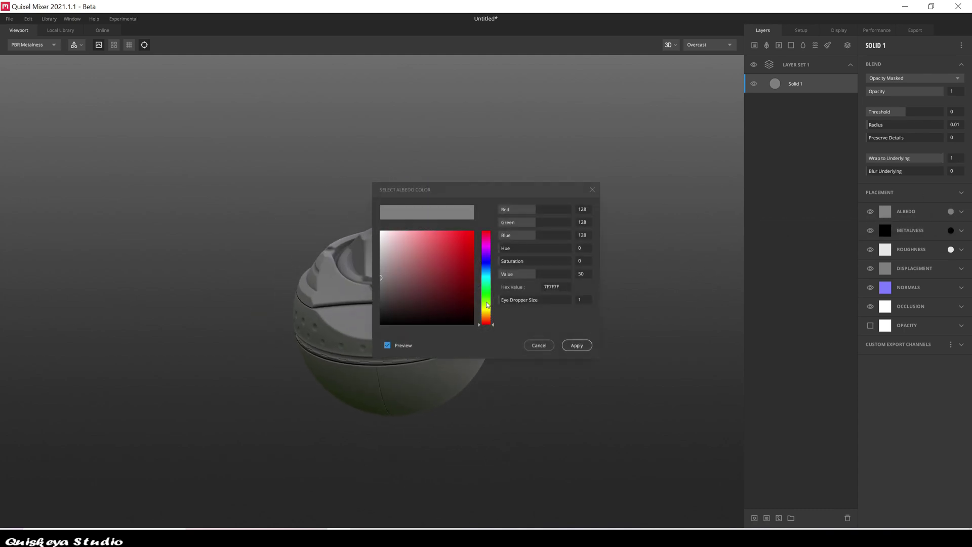
drag(487, 304, 487, 296)
click(405, 275)
click(489, 278)
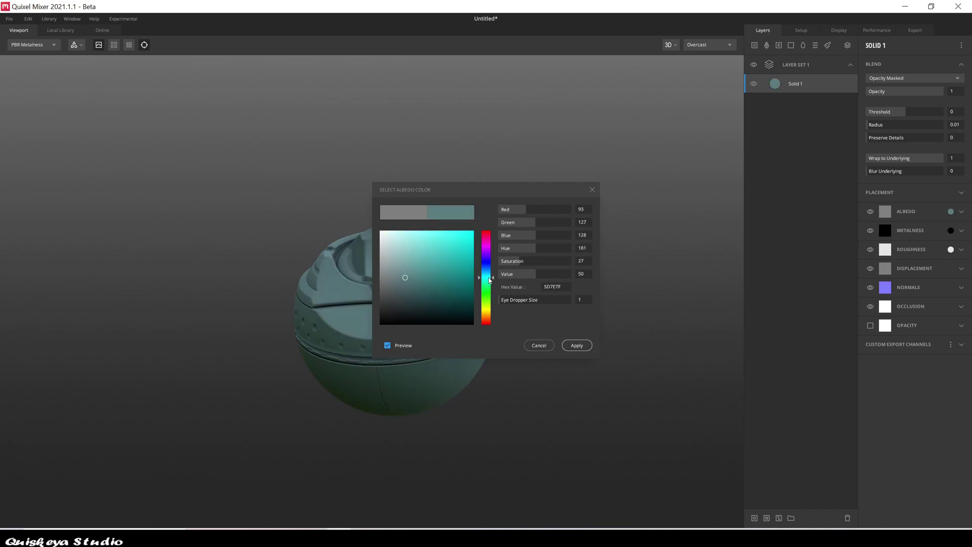
mouse_move(397, 275)
mouse_down()
mouse_move(449, 278)
mouse_move(413, 269)
mouse_move(388, 278)
mouse_up()
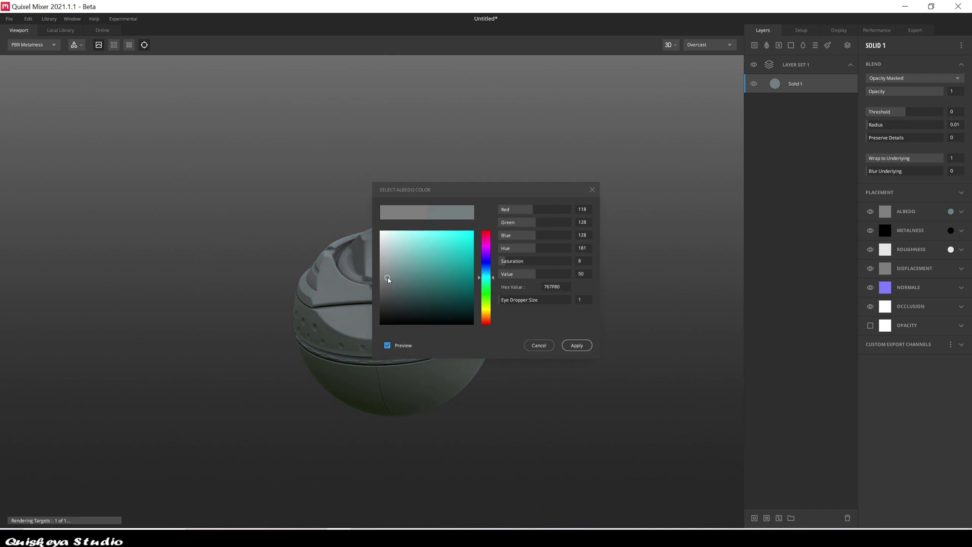
click(585, 347)
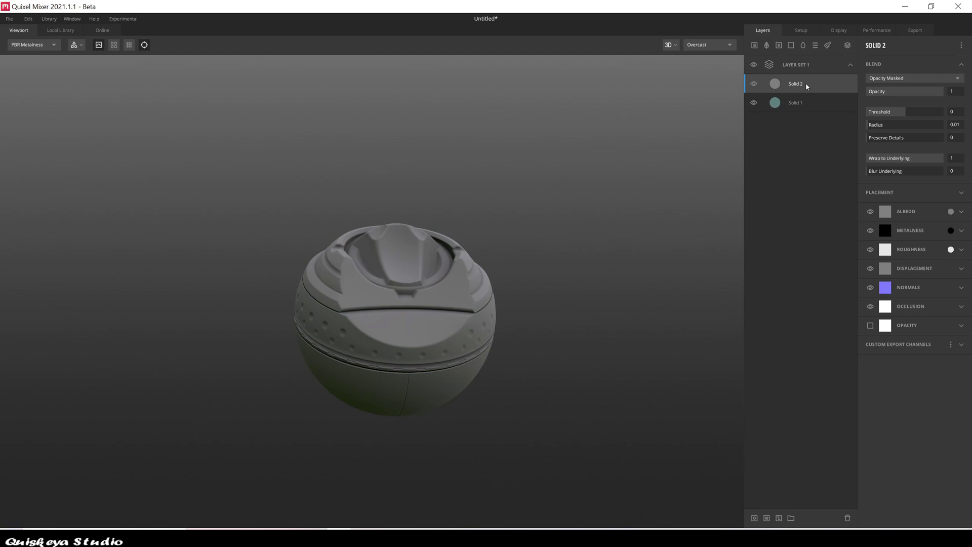
Mask Solid 2 with Perlin noise and set its albedo blend to Multiply
right_click(806, 83)
click(825, 124)
click(868, 46)
mouse_move(875, 79)
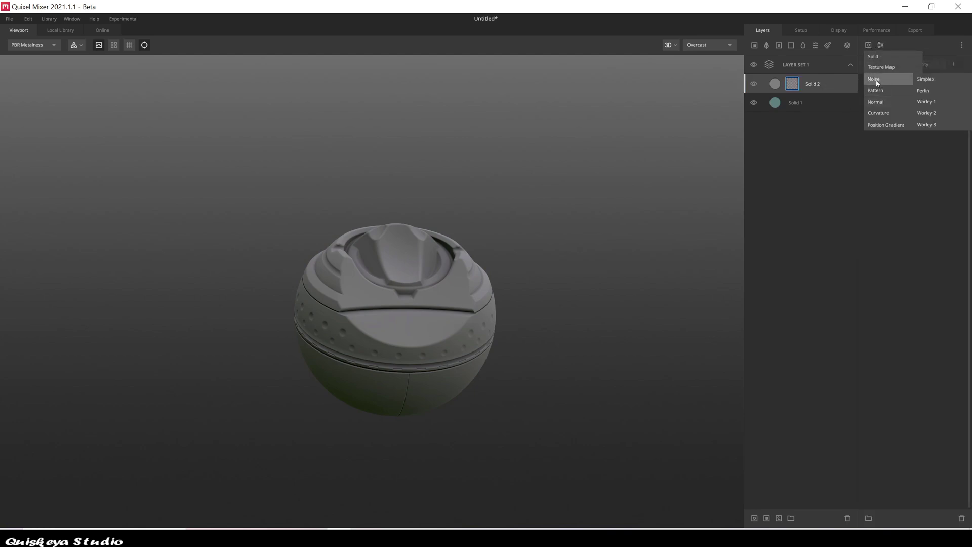
click(925, 96)
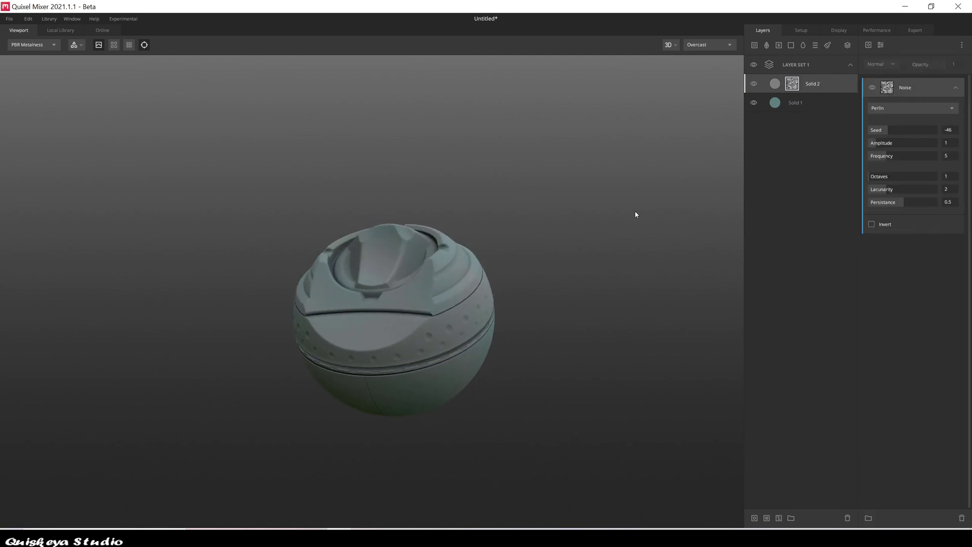
click(961, 211)
click(958, 241)
click(937, 311)
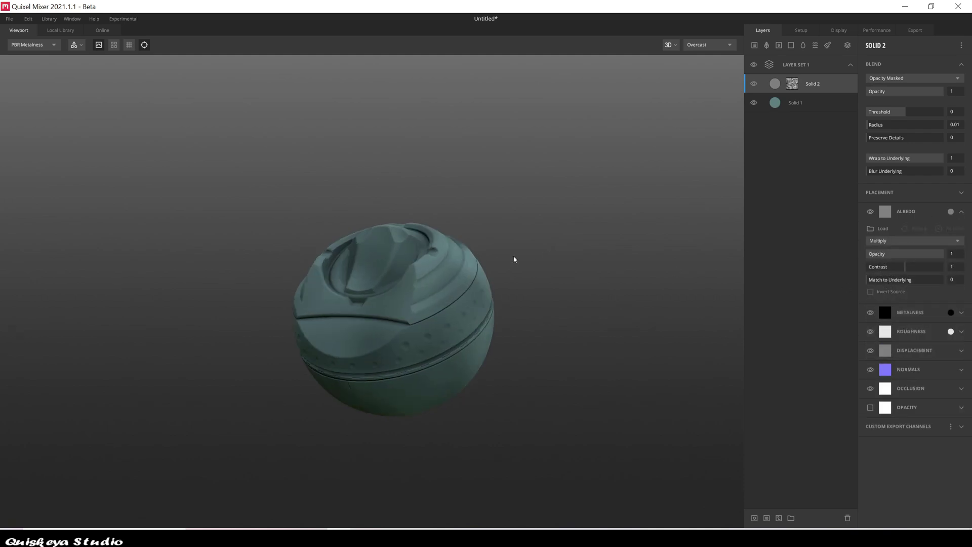
Set the Perlin noise frequency to 3.315 and seed to -37, then add Solid 3
mouse_move(514, 258)
mouse_down()
mouse_move(686, 337)
mouse_move(562, 215)
mouse_up()
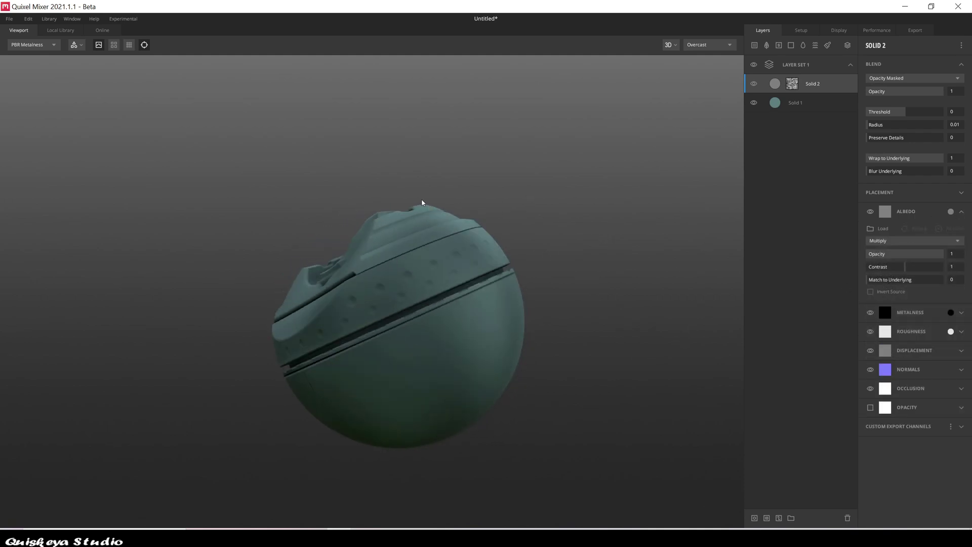
click(793, 85)
mouse_move(901, 155)
mouse_down()
mouse_move(881, 158)
mouse_move(892, 130)
mouse_up()
mouse_move(549, 198)
mouse_down()
mouse_move(577, 202)
mouse_move(552, 223)
mouse_up()
click(793, 46)
Give Solid 3 a Curvature mask and a dark purple albedo
right_click(803, 83)
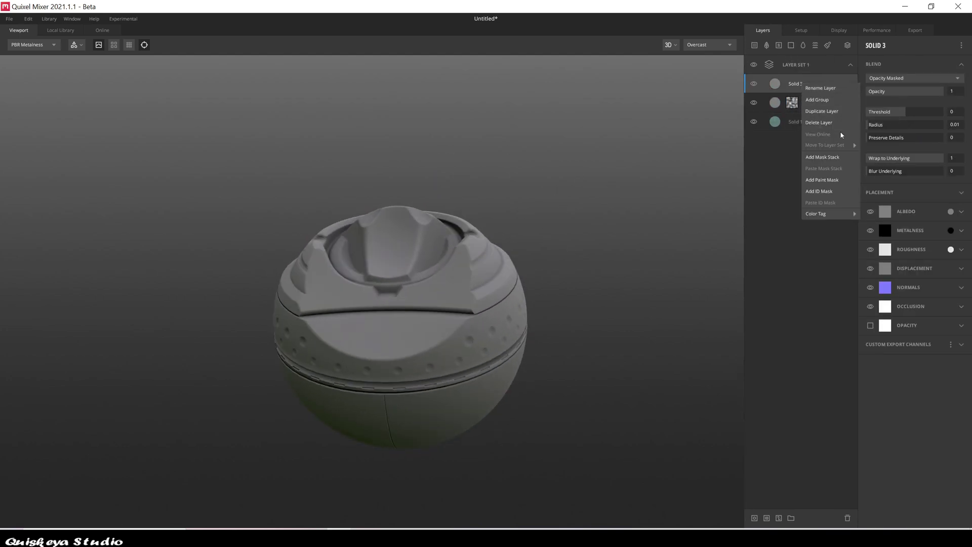
key(Escape)
click(869, 45)
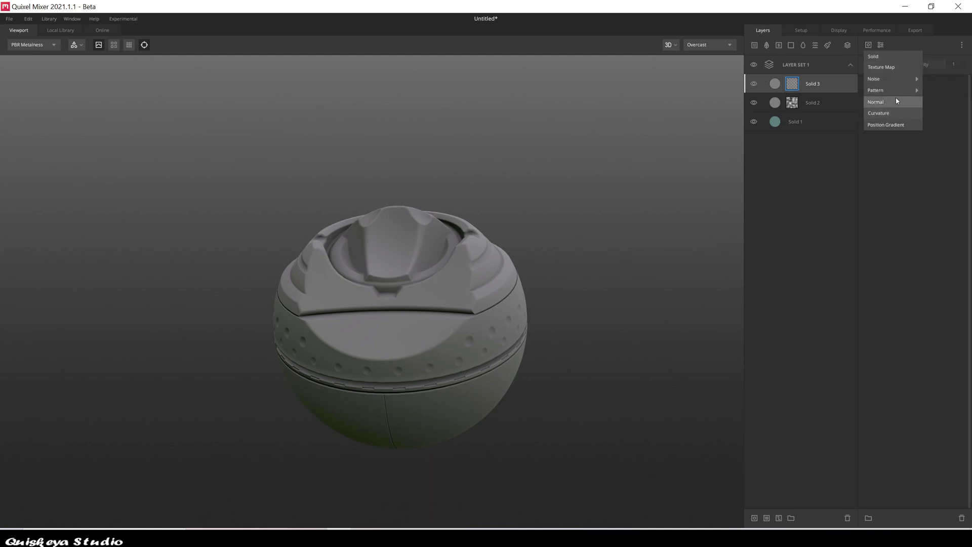
click(891, 115)
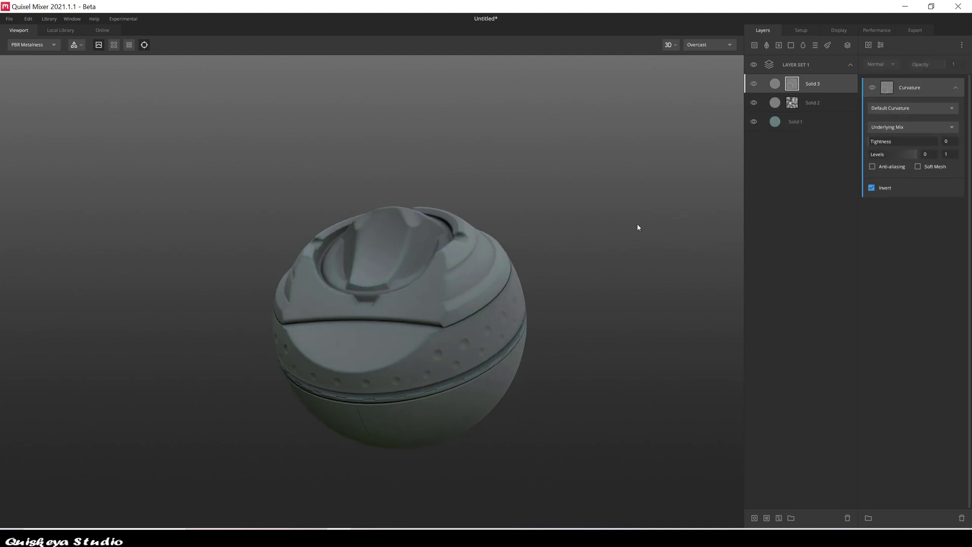
click(774, 87)
click(951, 212)
click(486, 251)
click(447, 290)
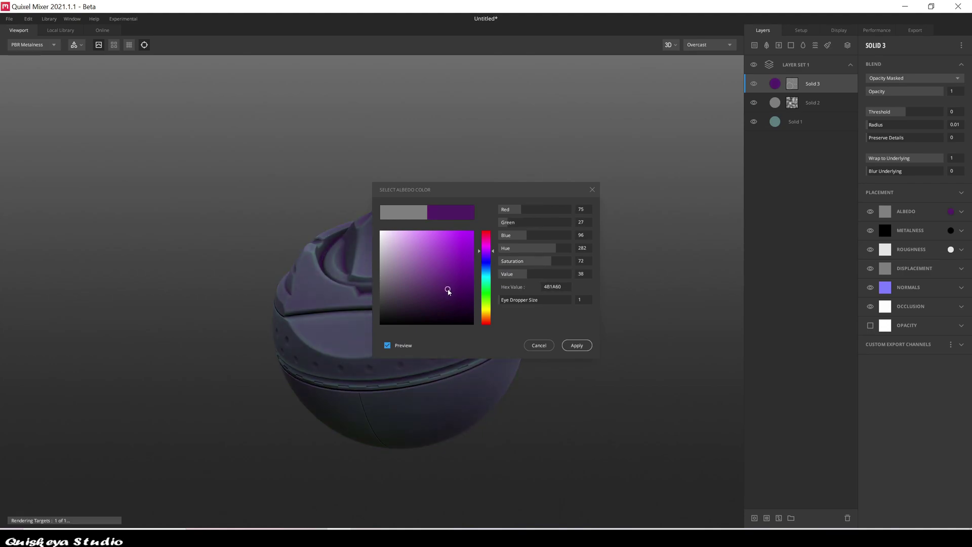
click(577, 345)
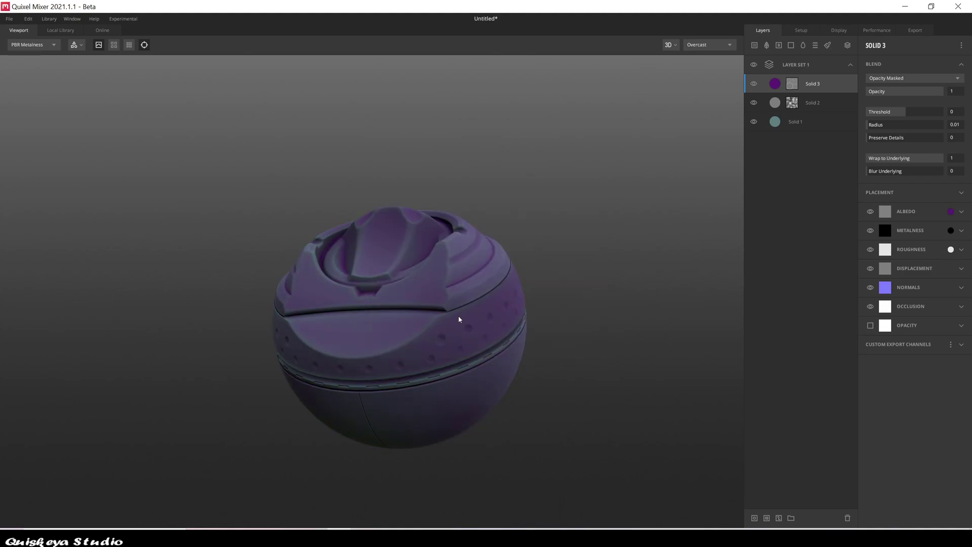
Invert the curvature mask with levels 0–0.46, set opacity 0.512, and add Solid 4
click(792, 84)
mouse_move(915, 154)
mouse_down()
mouse_move(890, 158)
mouse_move(900, 156)
mouse_up()
mouse_move(378, 294)
mouse_down()
mouse_move(428, 325)
mouse_move(447, 291)
mouse_up()
drag(882, 152, 884, 156)
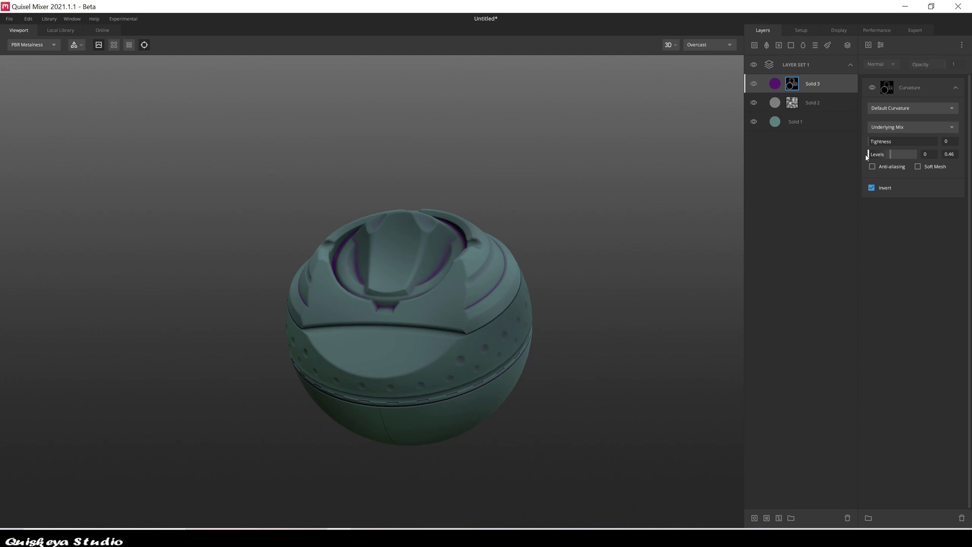
drag(640, 220, 576, 217)
click(774, 84)
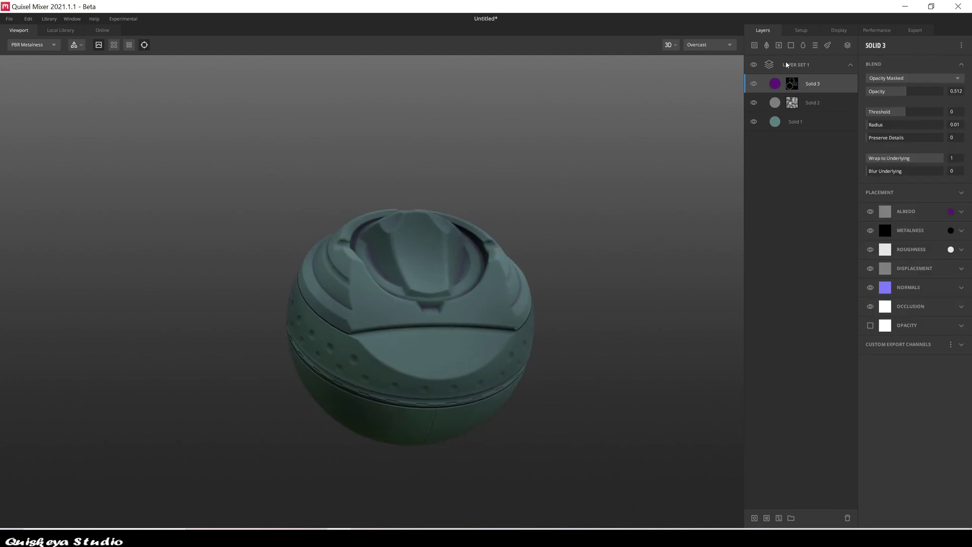
click(791, 45)
Add a mask stack with a Curvature component to Solid 4
right_click(812, 89)
click(848, 129)
click(869, 45)
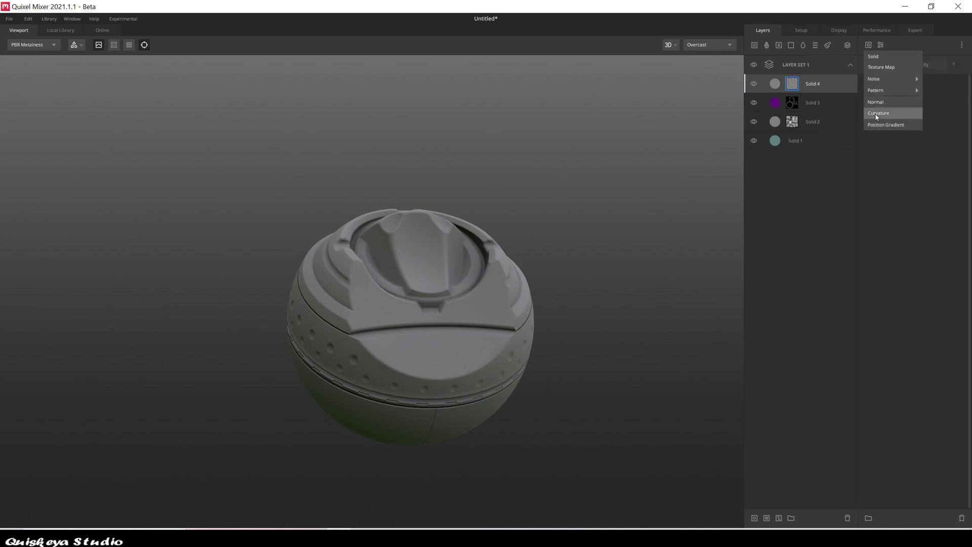
click(886, 104)
click(816, 91)
Set Solid 4's albedo to pale cyan A5EFF3 in Overlay blend mode
click(880, 241)
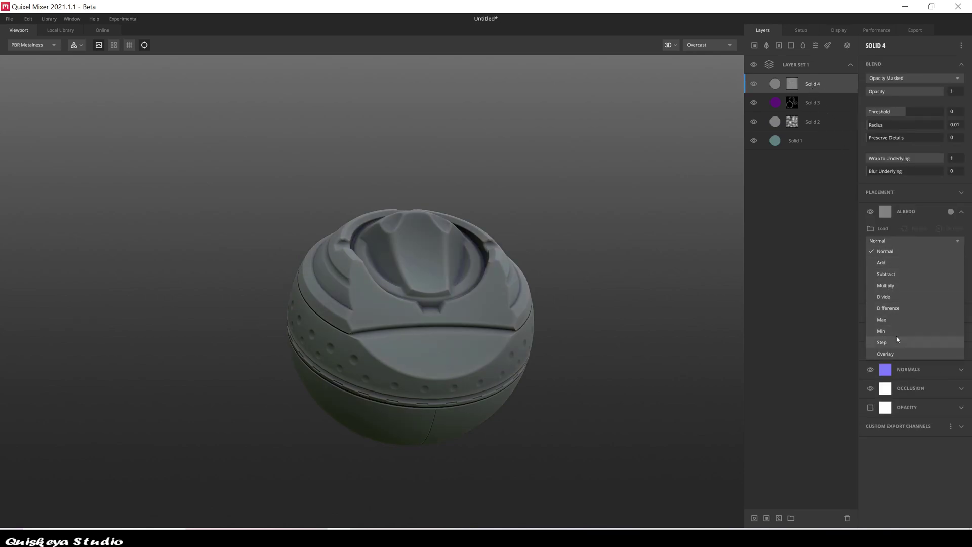
click(890, 354)
click(885, 211)
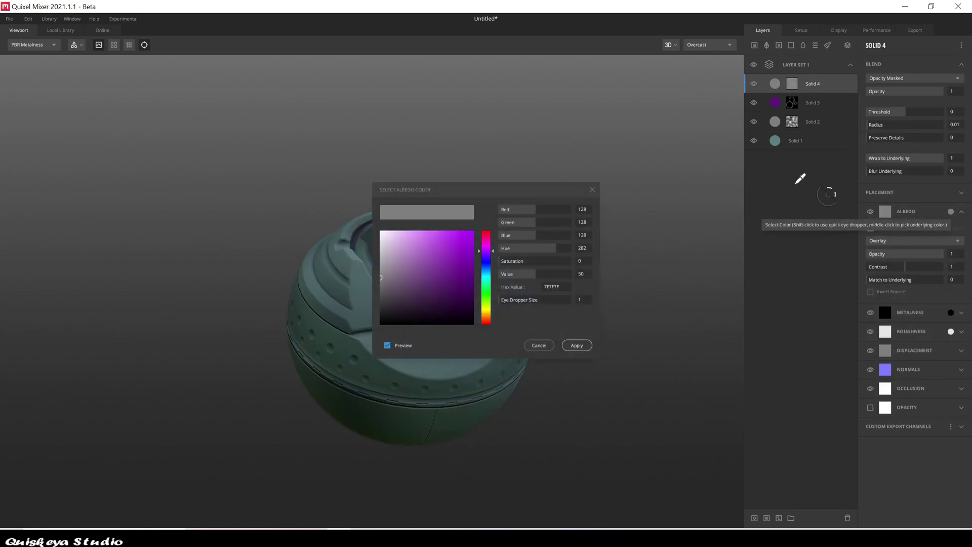
click(343, 322)
click(414, 231)
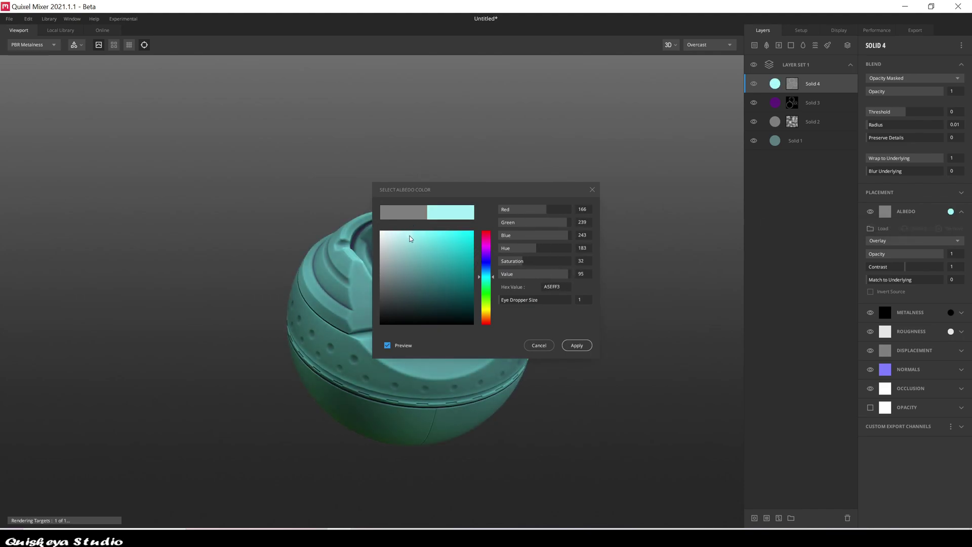
click(575, 345)
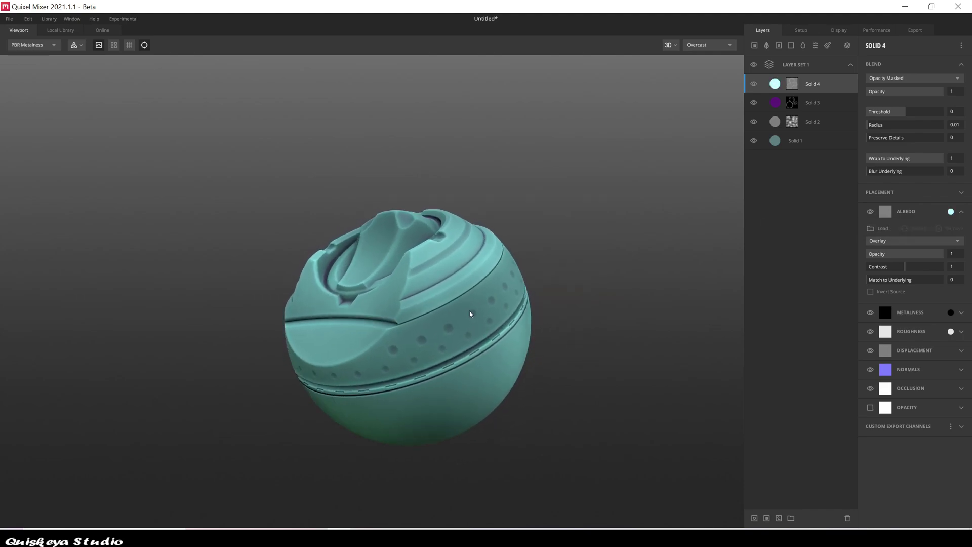
Set Solid 4's curvature levels to 0.254–0.714 and select Solid 3
click(793, 84)
drag(876, 158, 905, 156)
mouse_move(674, 254)
mouse_down()
mouse_move(575, 284)
mouse_move(566, 427)
mouse_move(579, 280)
mouse_move(711, 142)
mouse_up()
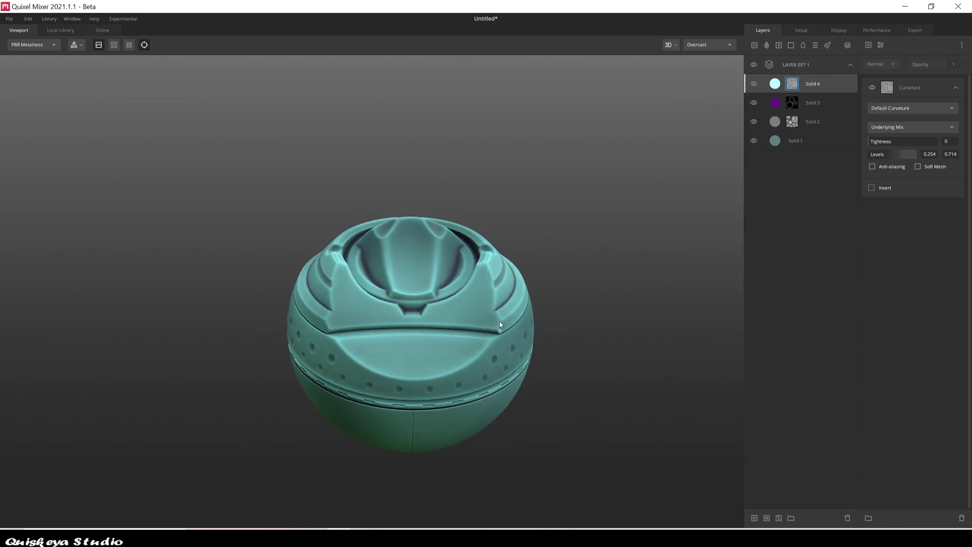
click(812, 104)
Add Solid 5 with a Position Gradient mask set to Below, range 0.667–1
click(791, 45)
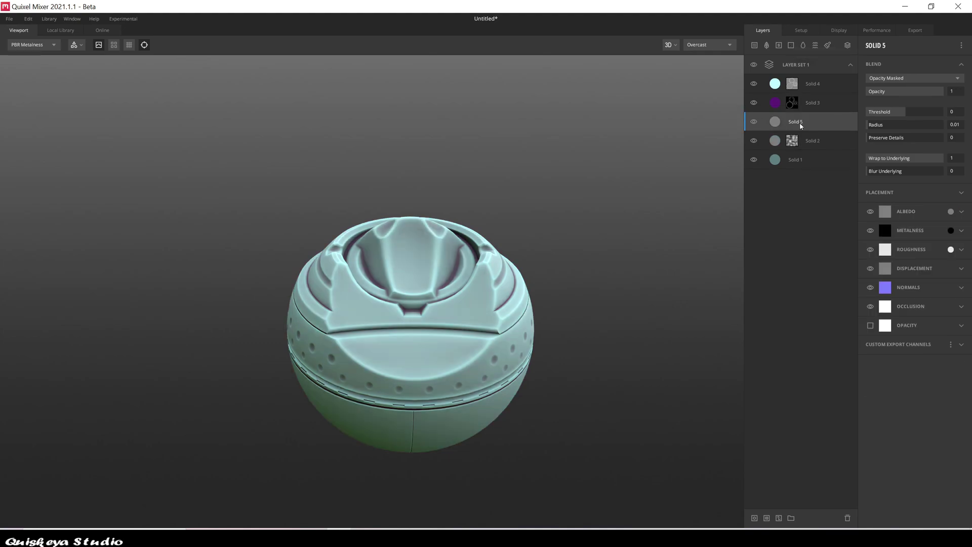
right_click(800, 123)
click(826, 198)
click(868, 44)
click(885, 125)
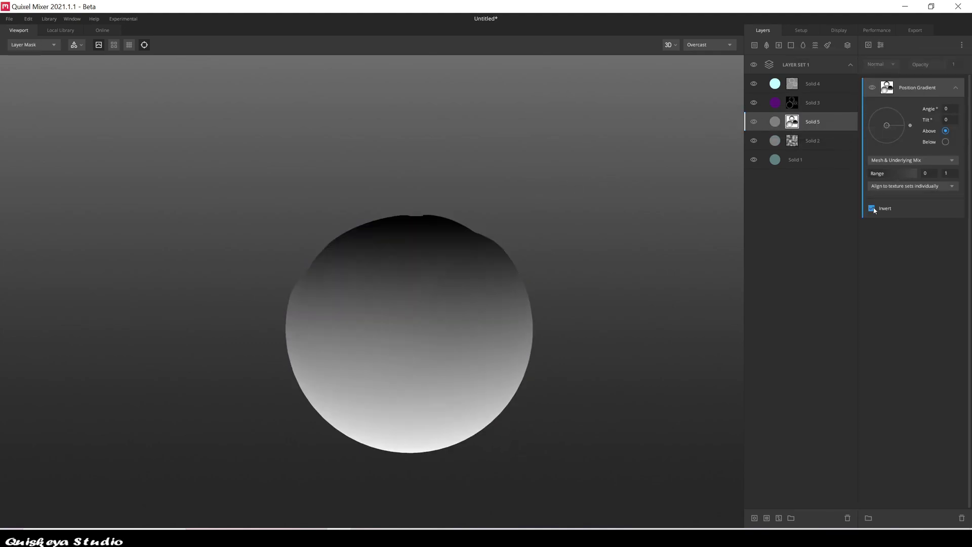
click(946, 142)
drag(887, 173, 901, 174)
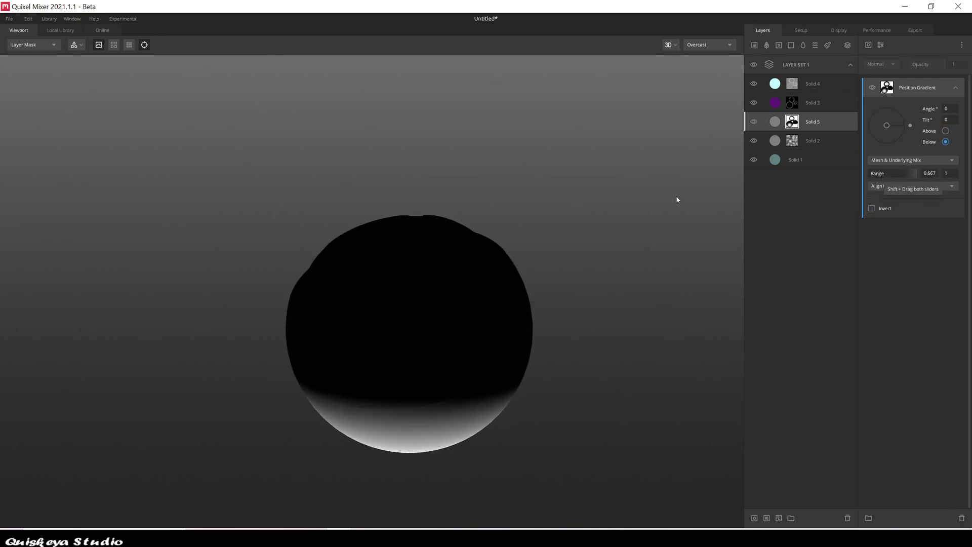
click(780, 124)
Give Solid 5 a very dark teal albedo blended in Multiply
click(950, 211)
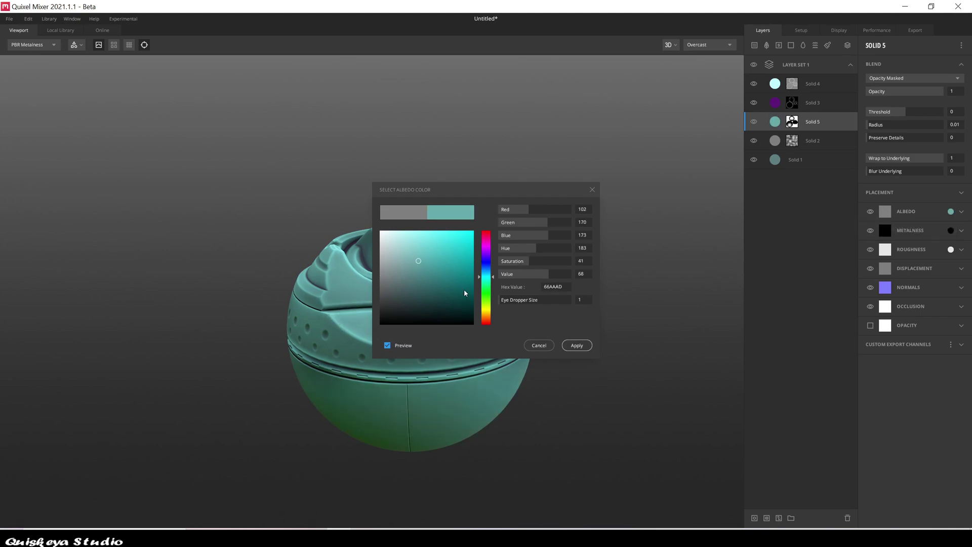
click(420, 314)
click(576, 345)
mouse_move(577, 346)
mouse_down()
mouse_move(382, 356)
mouse_move(690, 386)
mouse_move(547, 314)
mouse_up()
click(906, 211)
click(891, 241)
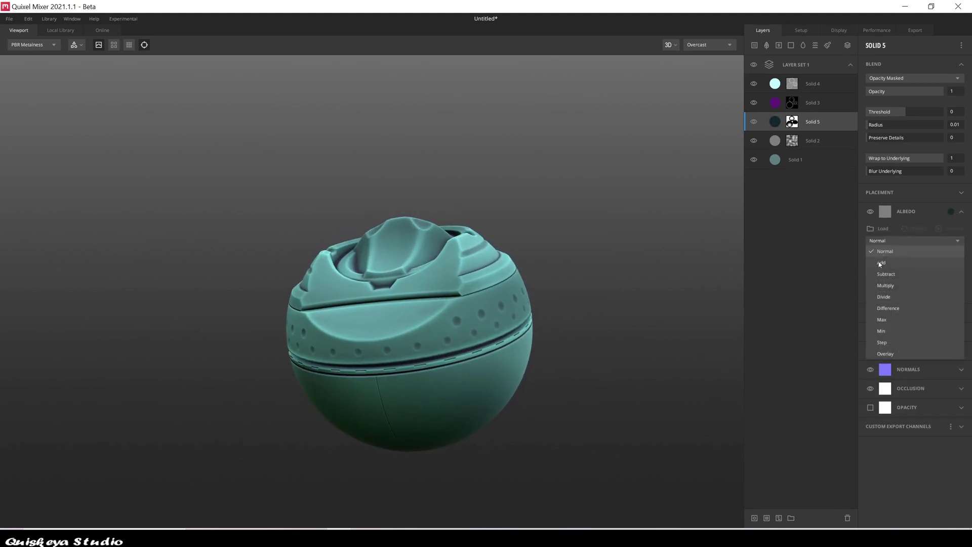
click(885, 285)
Orbit the ball to inspect the darkened bottom, then select Solid 3
mouse_move(510, 215)
mouse_down()
mouse_move(673, 251)
mouse_move(709, 319)
mouse_move(467, 337)
mouse_up()
scroll(408, 256, up, 2)
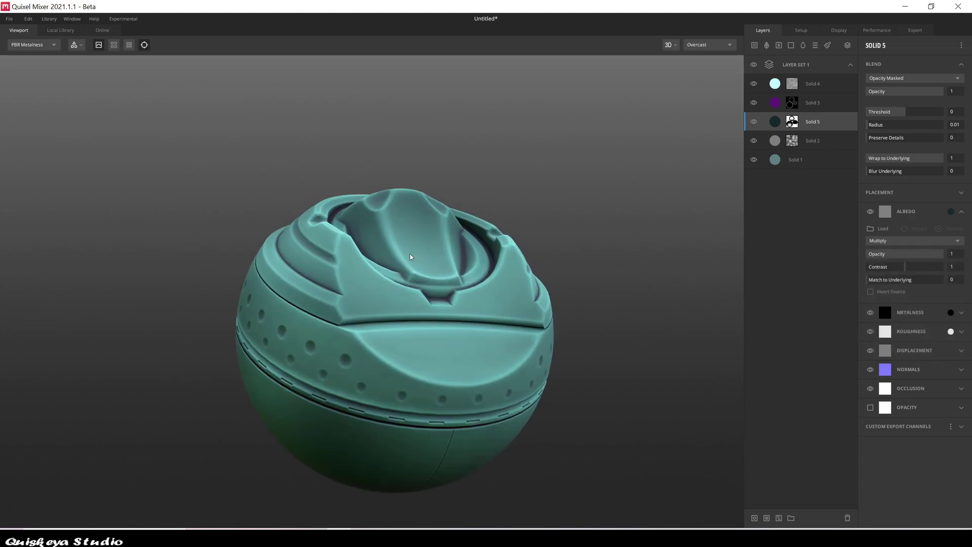
mouse_move(408, 257)
mouse_down()
mouse_move(489, 309)
mouse_move(607, 304)
mouse_up()
mouse_move(730, 284)
mouse_down()
mouse_move(597, 245)
mouse_move(322, 273)
mouse_move(742, 157)
mouse_up()
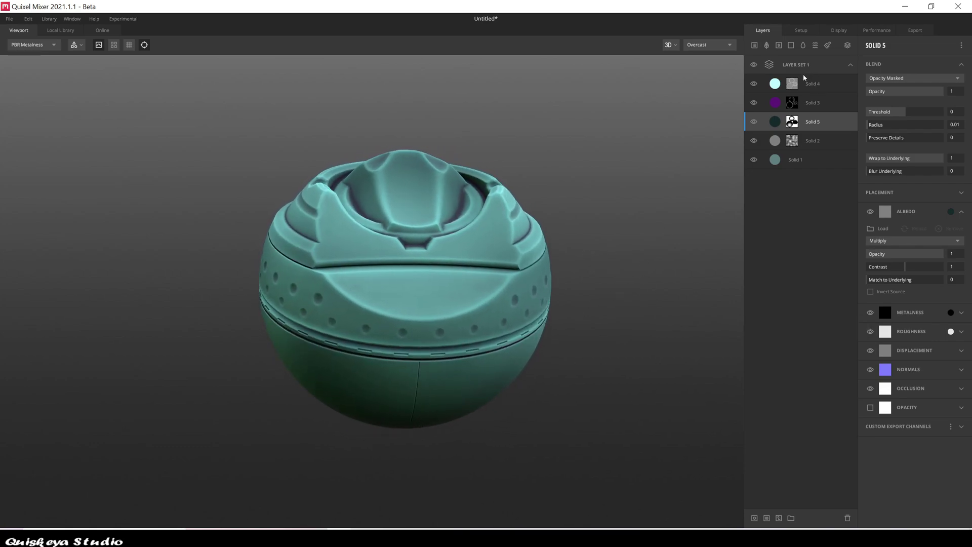
click(811, 102)
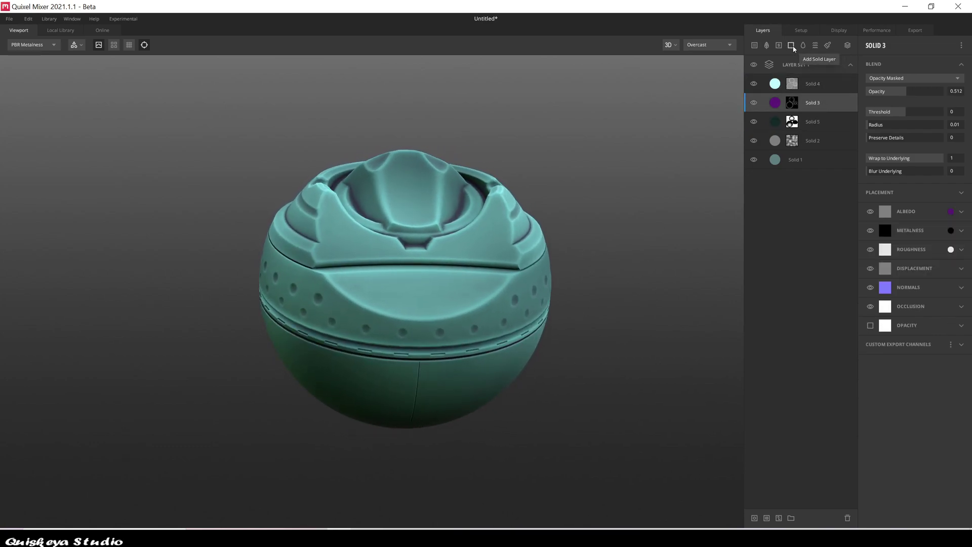
Add Solid 6 with a Normal direction mask
click(792, 46)
right_click(811, 104)
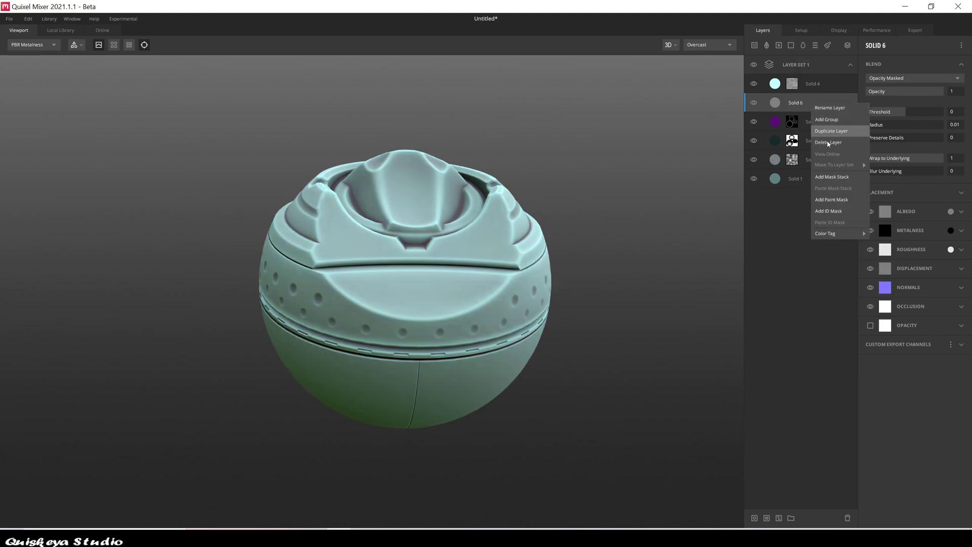
click(832, 177)
click(868, 45)
click(886, 81)
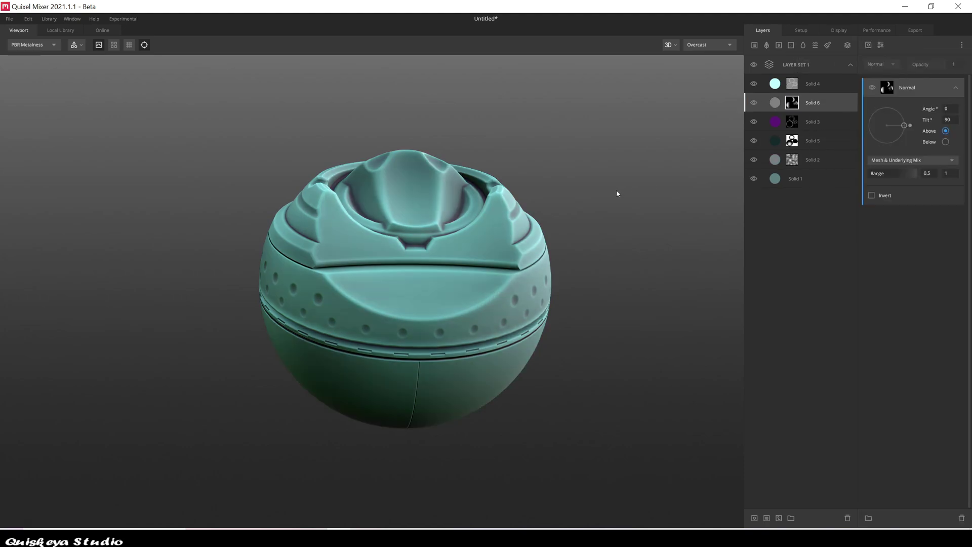
click(792, 102)
Give Solid 6 an orange-red albedo and check the orange tops
click(950, 211)
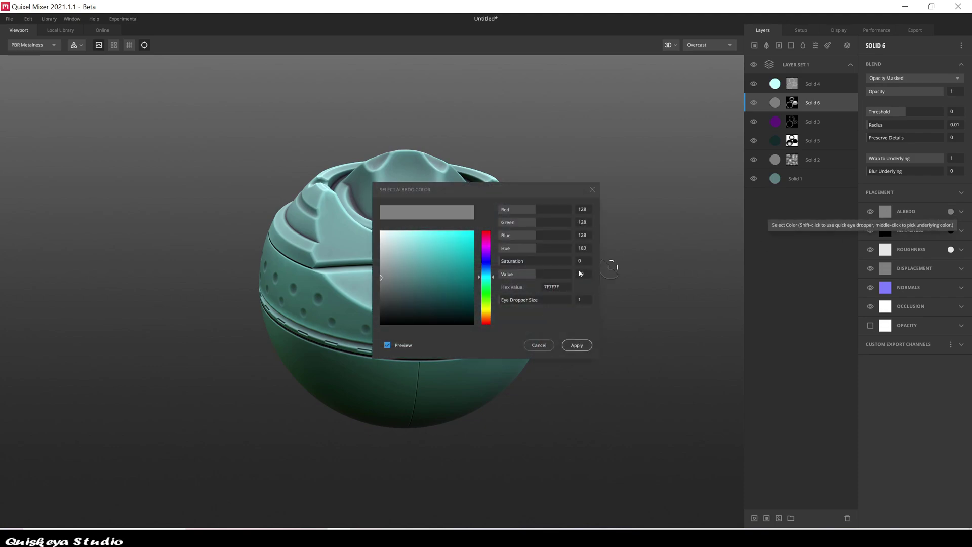
mouse_move(491, 293)
mouse_down()
mouse_move(488, 246)
mouse_move(487, 320)
mouse_up()
click(577, 345)
mouse_move(592, 274)
mouse_down()
mouse_move(558, 330)
mouse_move(671, 278)
mouse_move(481, 258)
mouse_up()
mouse_move(583, 283)
mouse_down()
mouse_move(614, 353)
mouse_move(317, 314)
mouse_move(602, 288)
mouse_move(560, 235)
mouse_move(506, 263)
mouse_move(582, 253)
mouse_up()
Try new base albedo hues on Solid 1, aiming for bright cyan 00C5F6
click(795, 178)
click(951, 212)
mouse_move(487, 277)
mouse_down()
mouse_move(486, 293)
mouse_move(486, 233)
mouse_move(486, 320)
mouse_move(489, 229)
mouse_move(491, 276)
mouse_move(471, 234)
mouse_move(487, 282)
mouse_up()
click(445, 240)
click(437, 249)
Apply the turquoise base colour to Solid 1 and view the ball's top
click(570, 344)
scroll(308, 335, down, 3)
drag(308, 335, 330, 354)
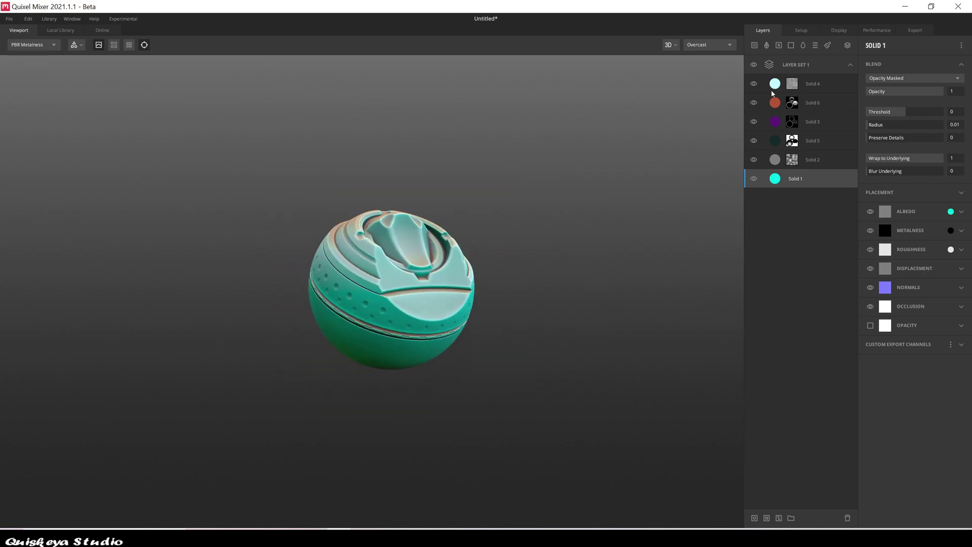
Preview Flourescent, Streetlights and Studio lighting, then return to Overcast
click(709, 45)
click(712, 57)
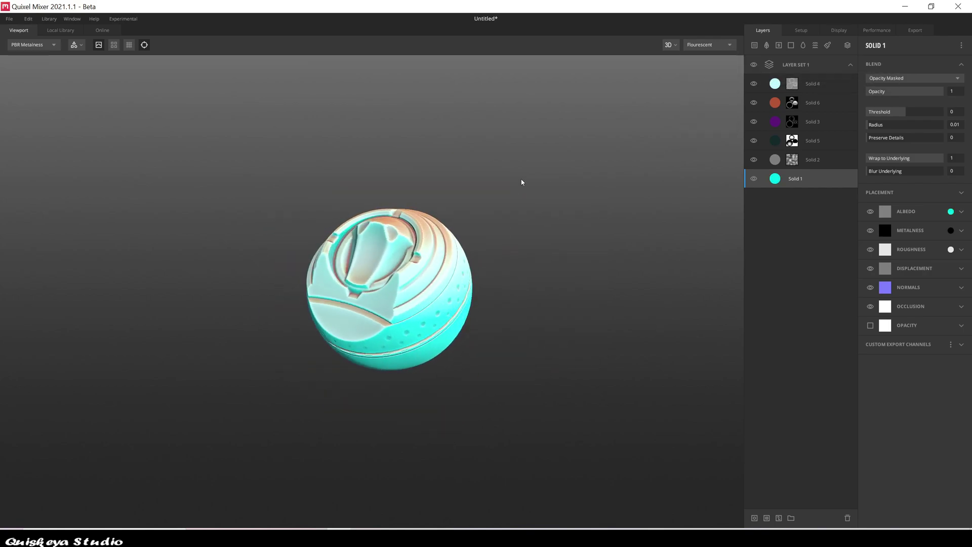
click(703, 44)
click(703, 113)
click(703, 44)
click(703, 49)
click(710, 90)
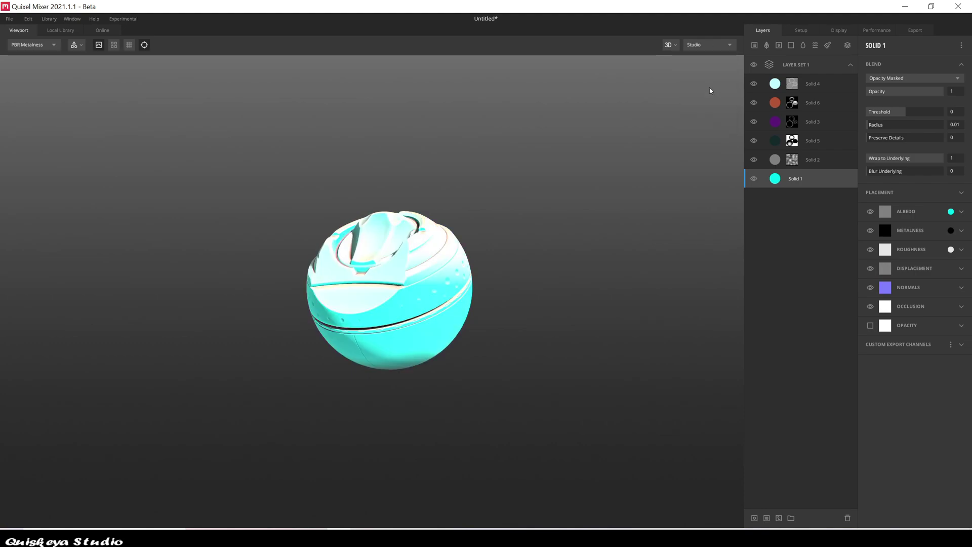
click(702, 114)
scroll(521, 256, up, 3)
drag(521, 256, 531, 365)
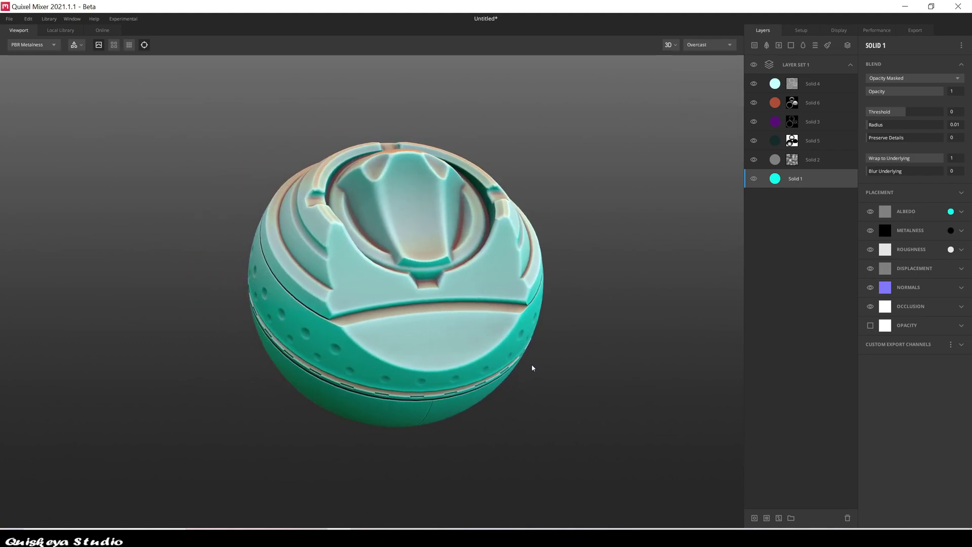
scroll(532, 364, up, 2)
Set Solid 1's albedo to dark grey 555555
click(951, 212)
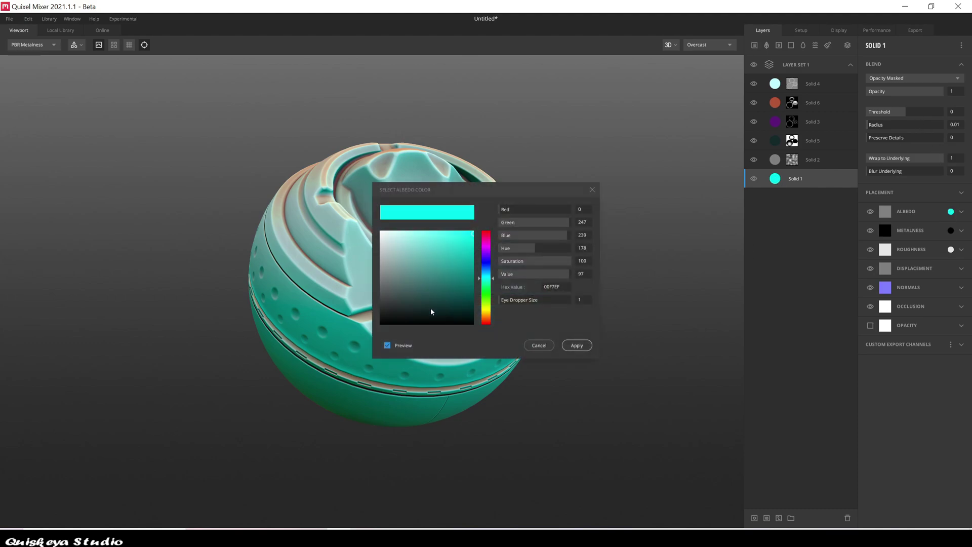
click(380, 293)
click(574, 346)
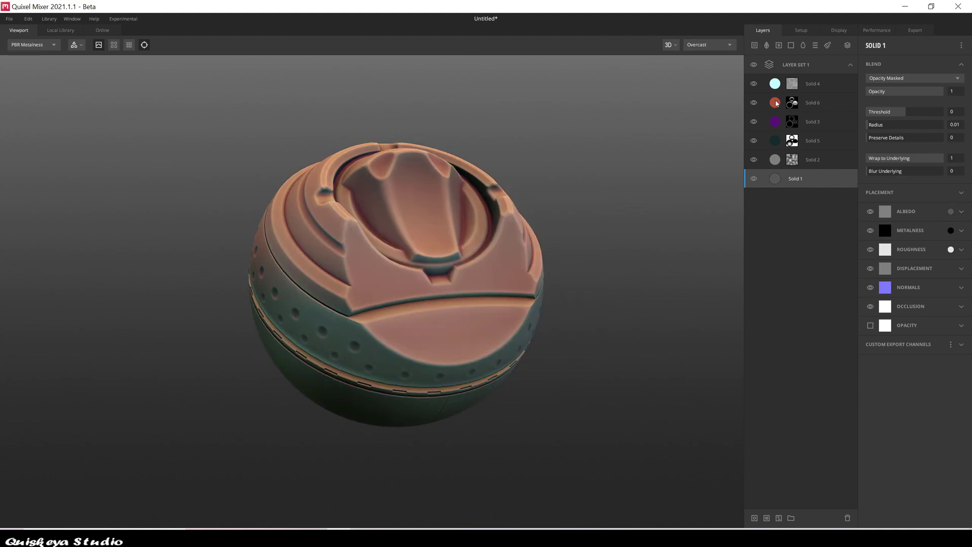
Change Solid 6's albedo to burnt orange A84419
click(813, 103)
click(950, 211)
click(473, 272)
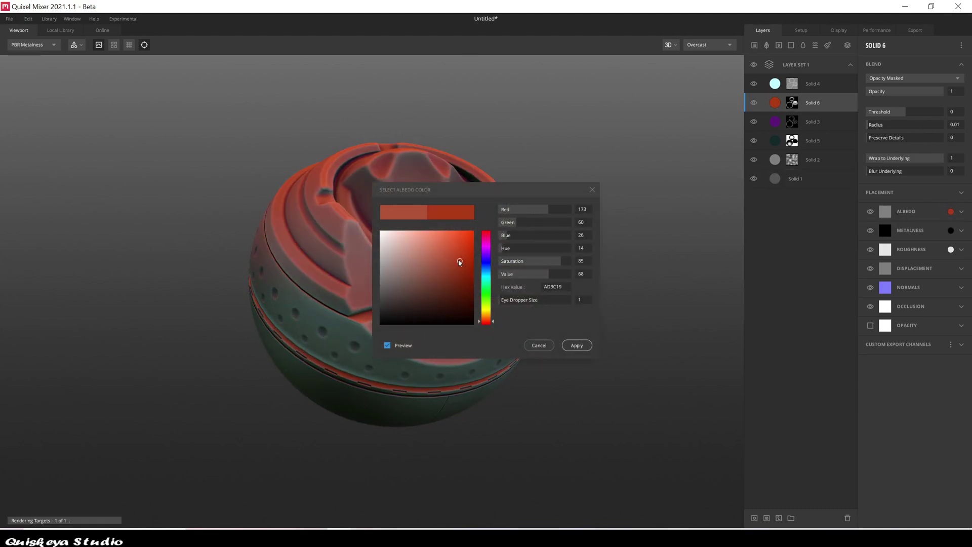
mouse_move(486, 260)
mouse_down()
mouse_move(495, 240)
mouse_move(496, 322)
mouse_up()
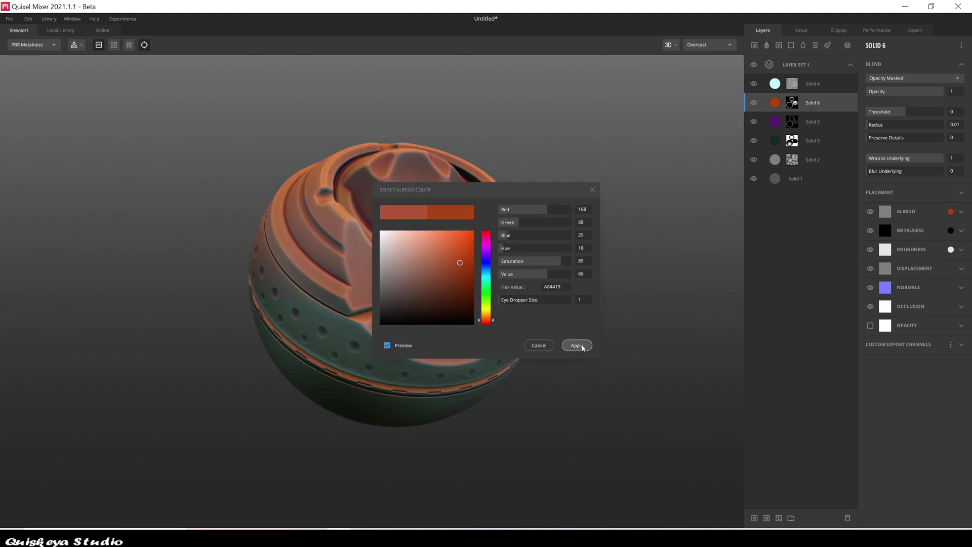
click(577, 345)
mouse_move(532, 254)
mouse_down()
mouse_move(434, 330)
mouse_move(473, 219)
mouse_move(688, 200)
mouse_move(484, 209)
mouse_up()
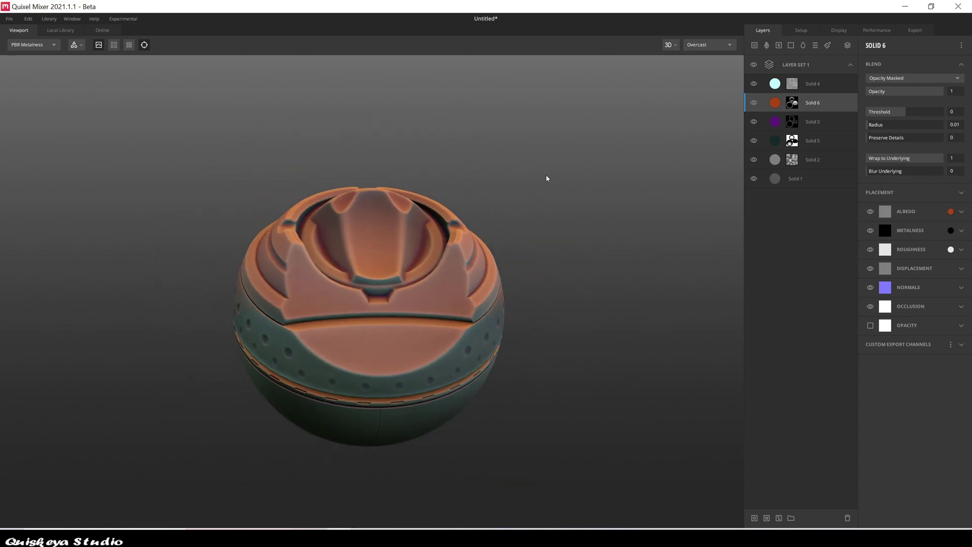
scroll(547, 192, up, 5)
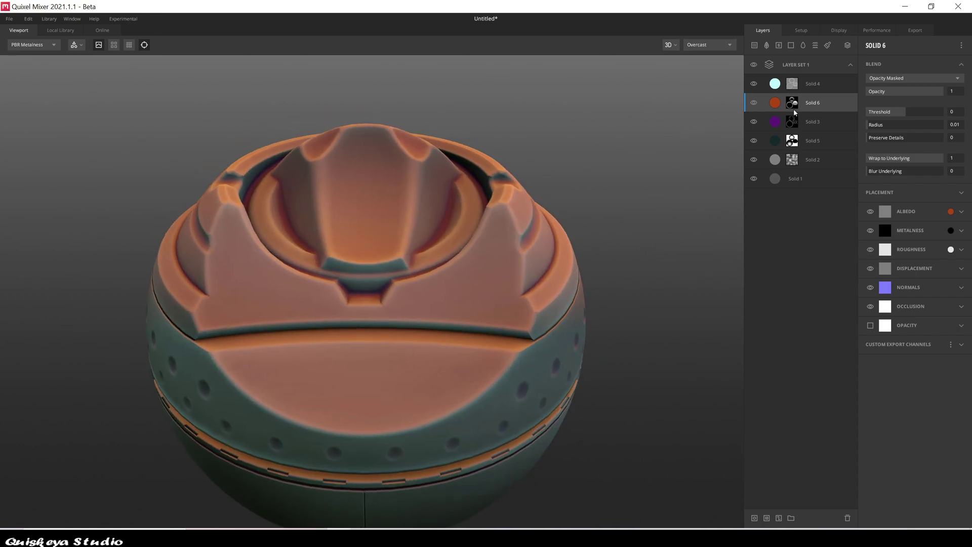
Duplicate Solid 4 at 0.393 opacity and reset Solid 4's curvature levels to 0–1
click(810, 84)
right_click(821, 84)
click(841, 122)
scroll(588, 210, down, 5)
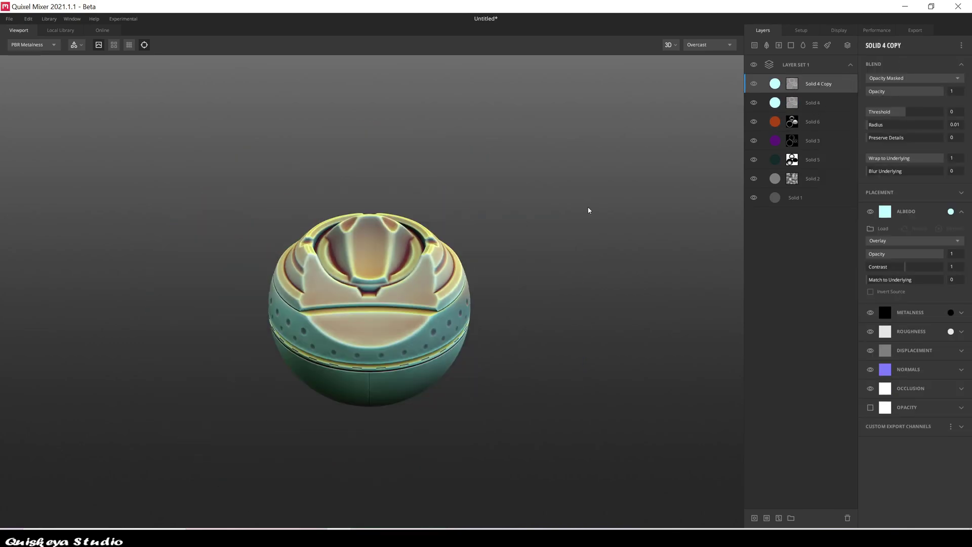
drag(935, 90, 911, 98)
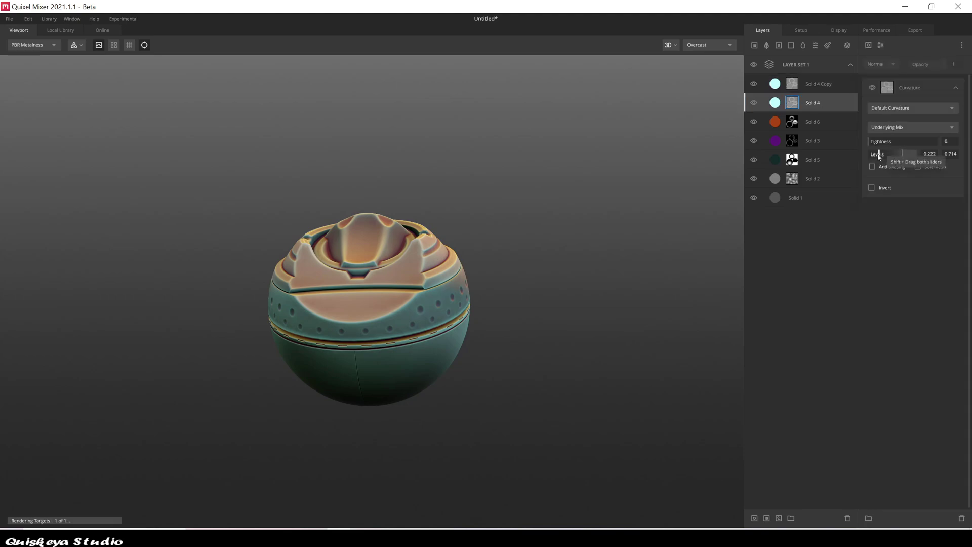
drag(878, 156, 861, 163)
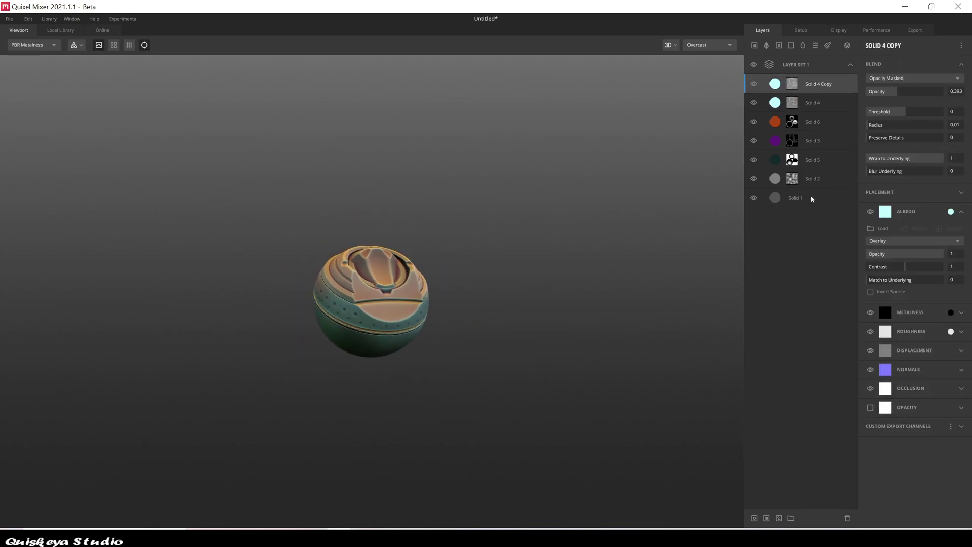
click(825, 65)
Group all of the sphere's layers into a new group named Smart_Stylized
right_click(825, 65)
click(845, 71)
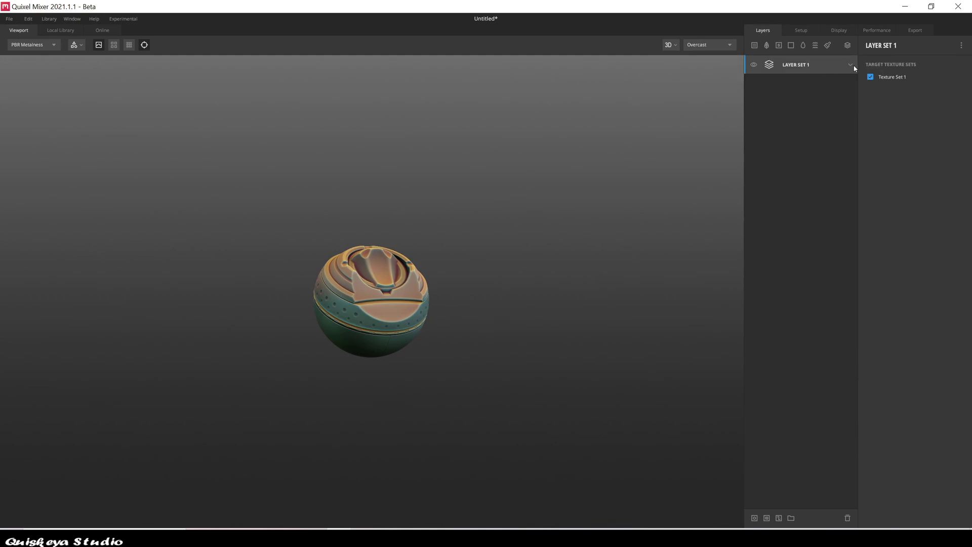
click(854, 66)
click(791, 517)
text(Smart_Stylised)
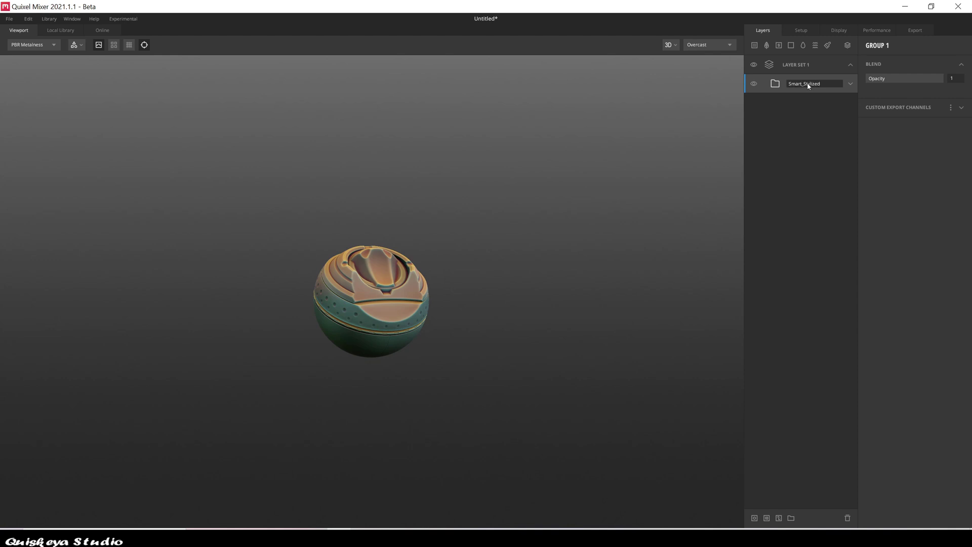
key(Return)
Export the Smart_Stylized group as a smart material named Smart_Stylized
right_click(816, 87)
click(788, 120)
right_click(808, 88)
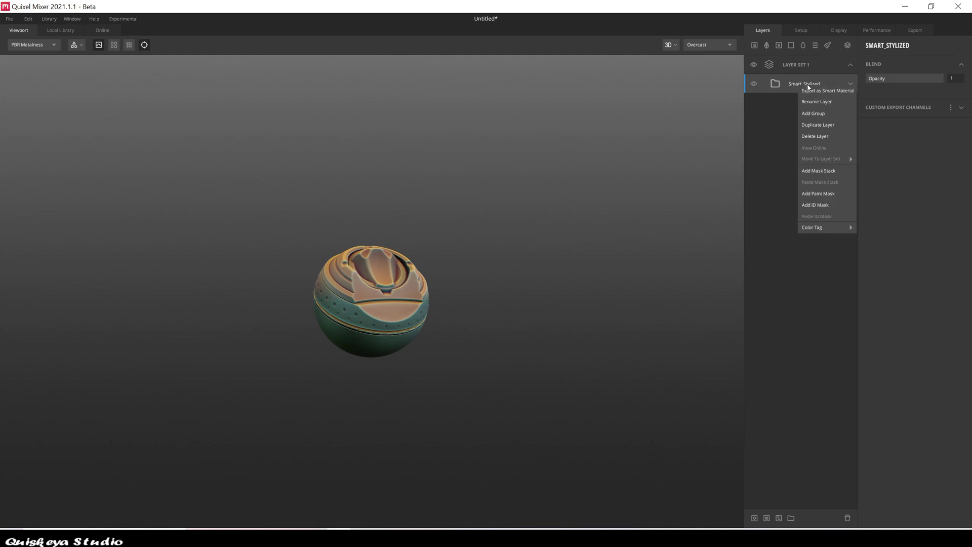
click(821, 91)
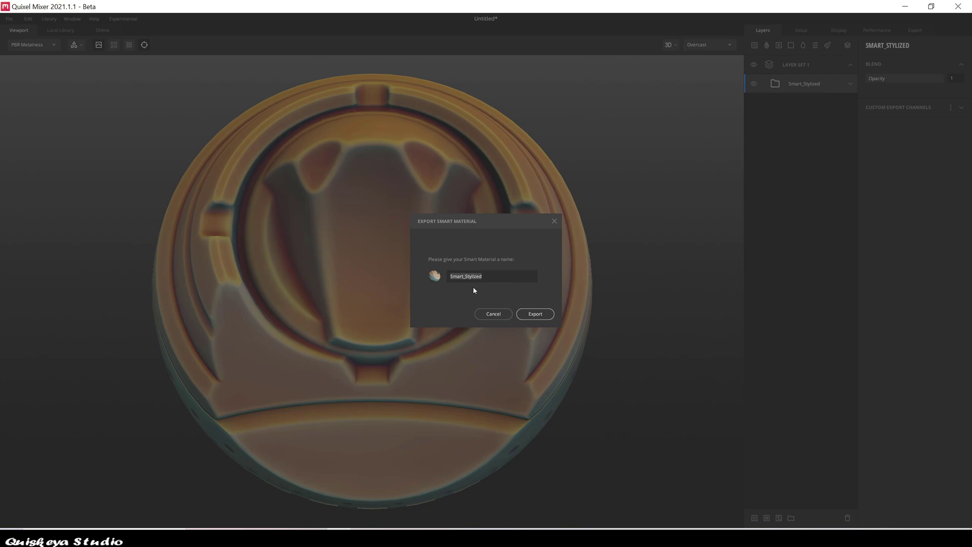
click(535, 314)
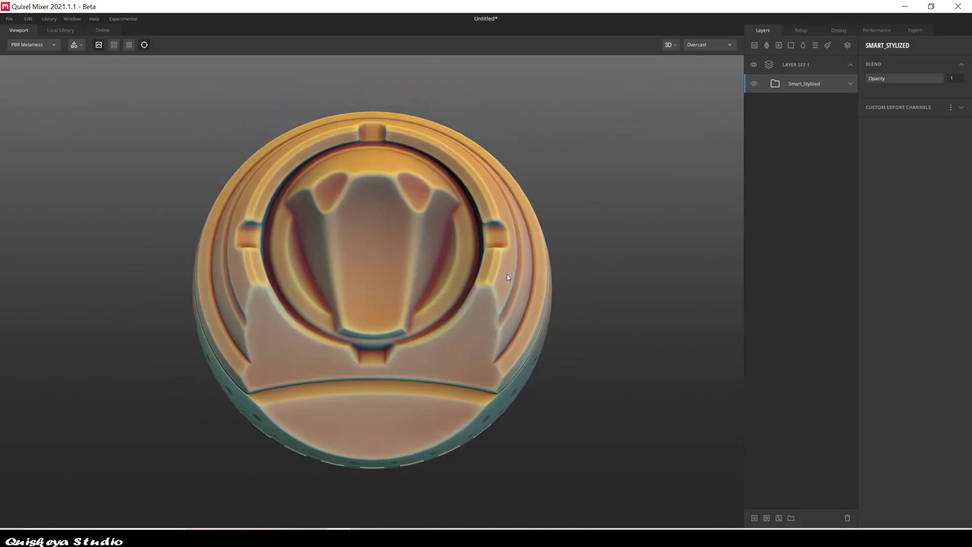
Load the Japanese Statue model from the local library as the 3D asset to texture
click(59, 31)
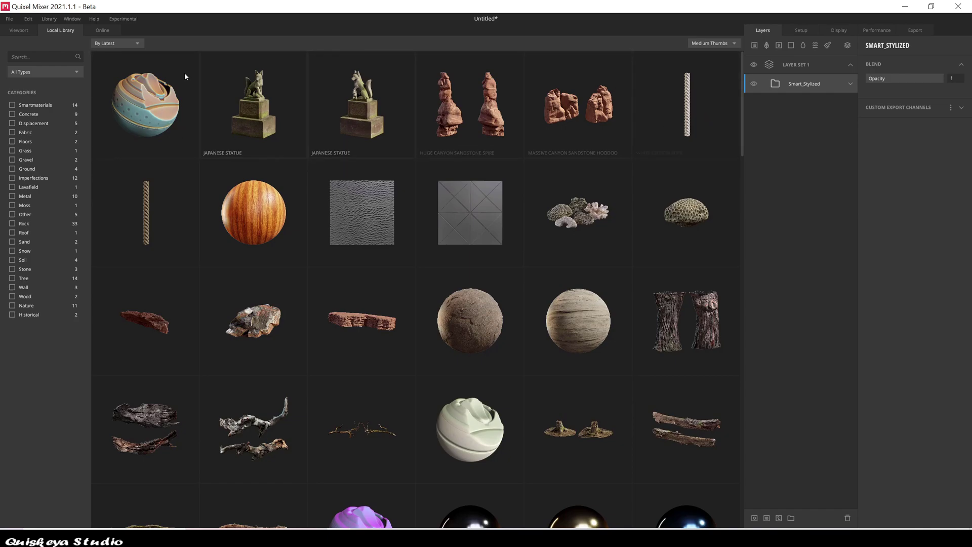
double_click(253, 104)
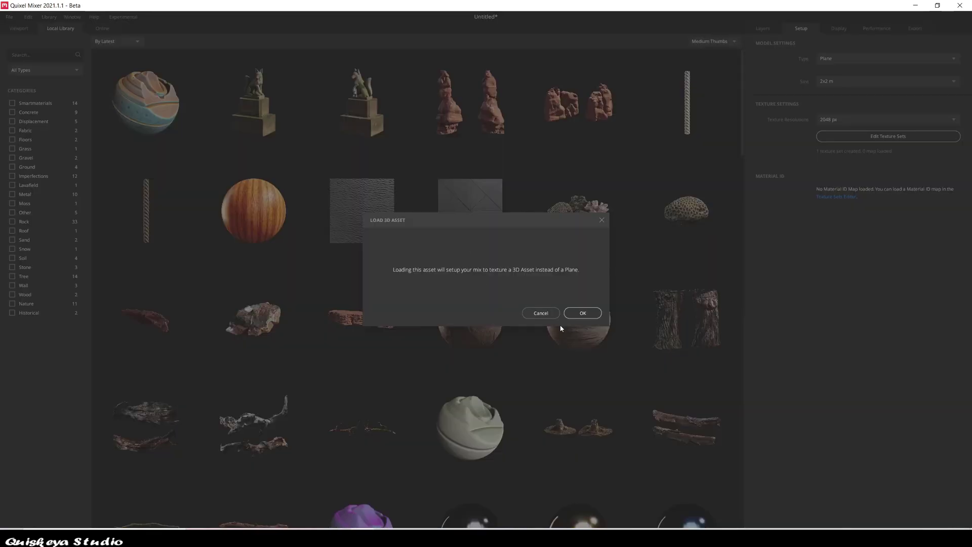
click(582, 313)
click(763, 29)
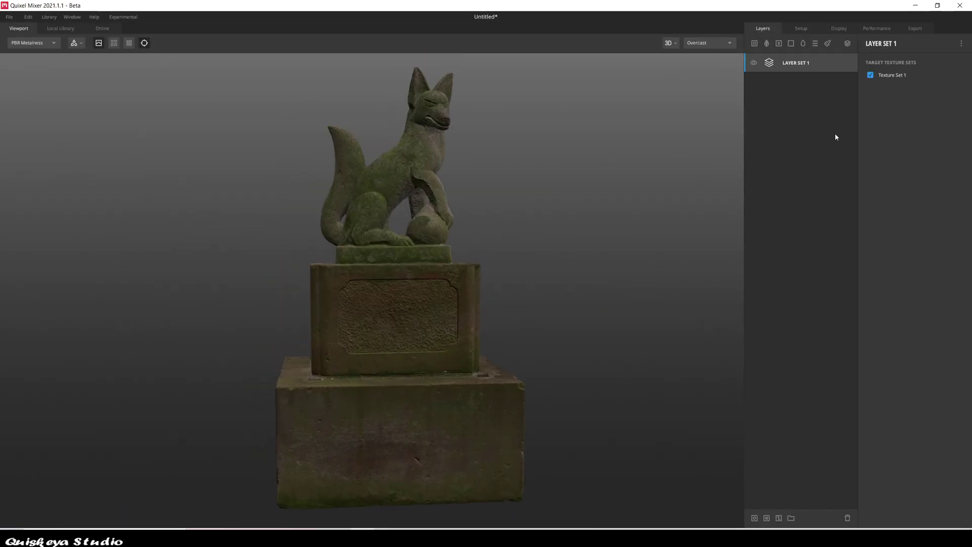
click(60, 28)
Apply Smart_Stylized to the statue and hide every layer except the base Solid 1
drag(368, 145, 783, 109)
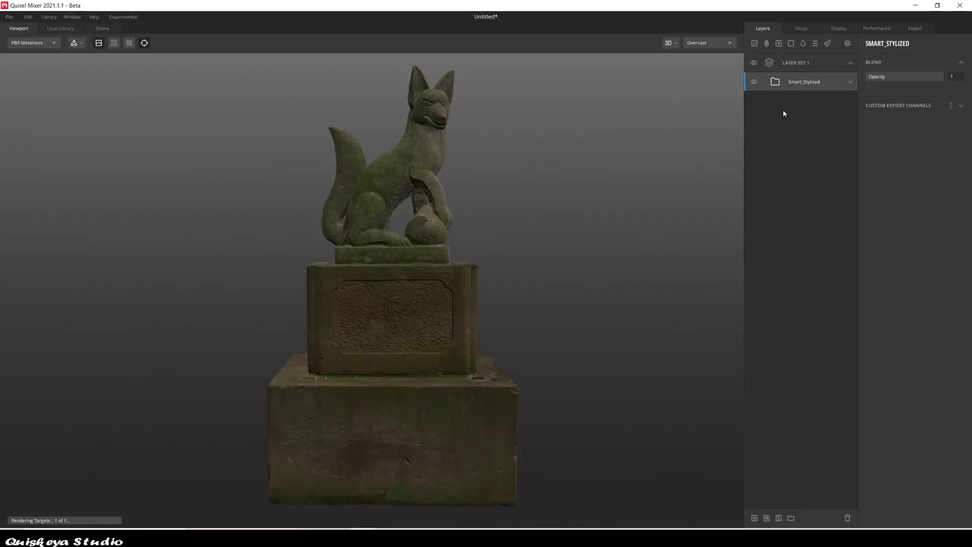
click(851, 82)
click(810, 214)
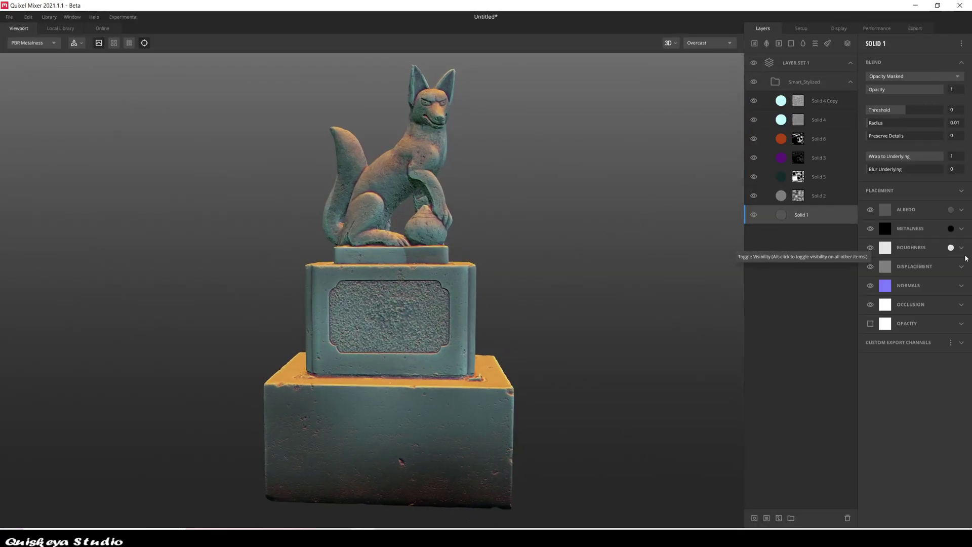
alt+click(754, 214)
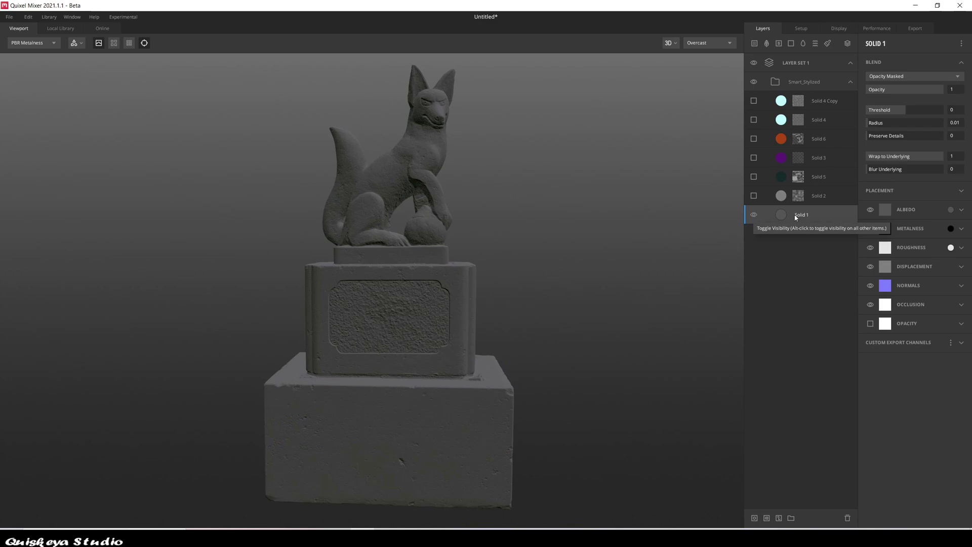
Recolour Solid 1's albedo to dark brown (45301C)
click(951, 209)
click(445, 306)
click(486, 316)
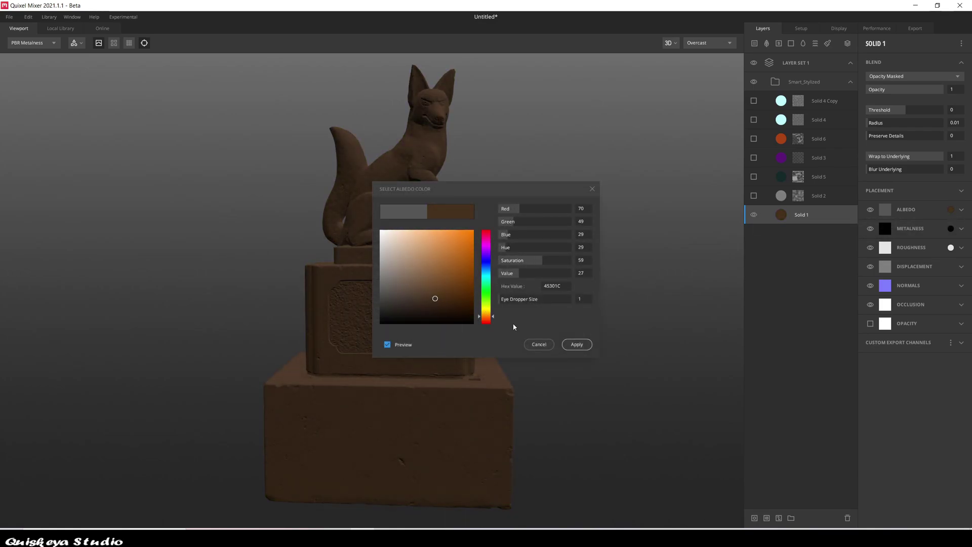
click(577, 345)
Turn the Solid 2 layer back on and check it on the statue
drag(462, 321, 512, 321)
click(753, 195)
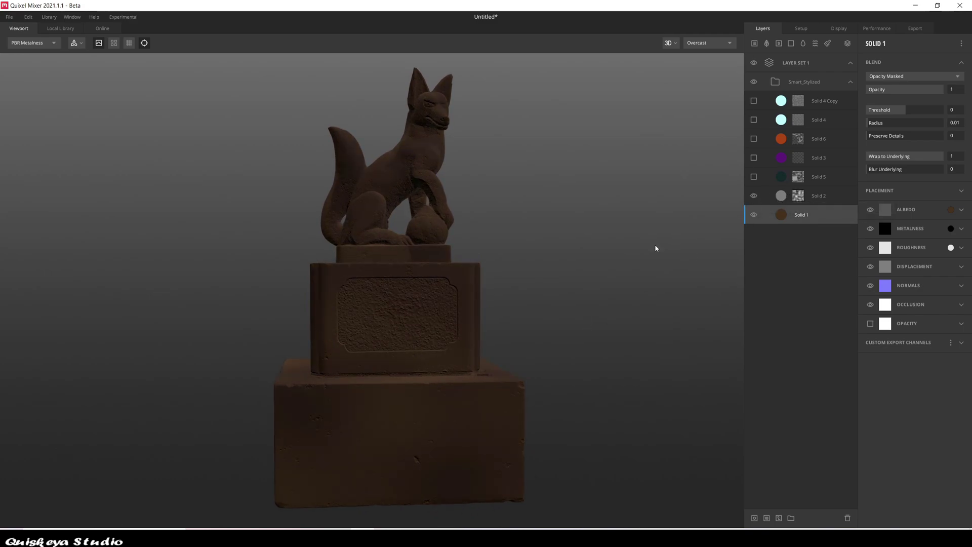
drag(655, 248, 593, 262)
click(798, 196)
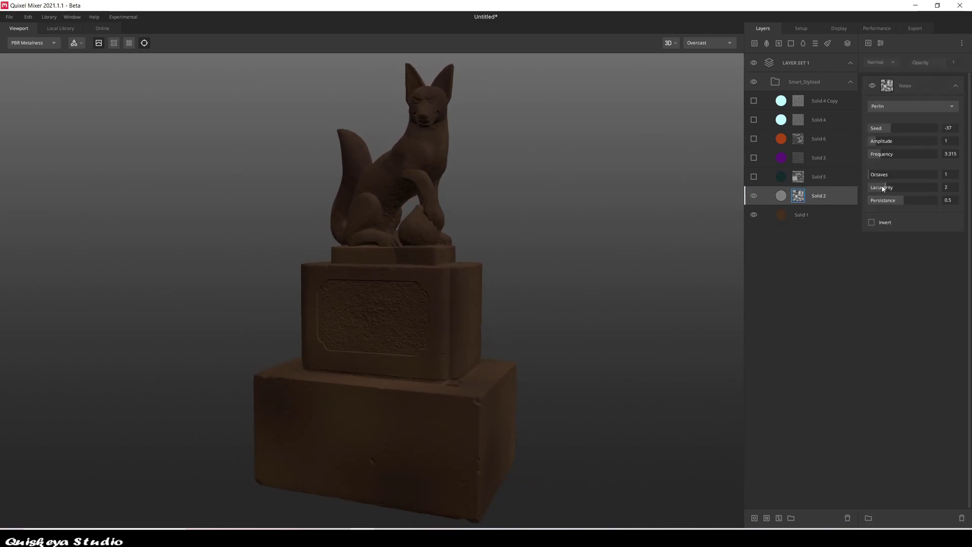
Add a Box Projection modifier to Solid 2's noise mask and lower its frequency to about 2.76
drag(901, 153, 884, 155)
drag(642, 245, 687, 245)
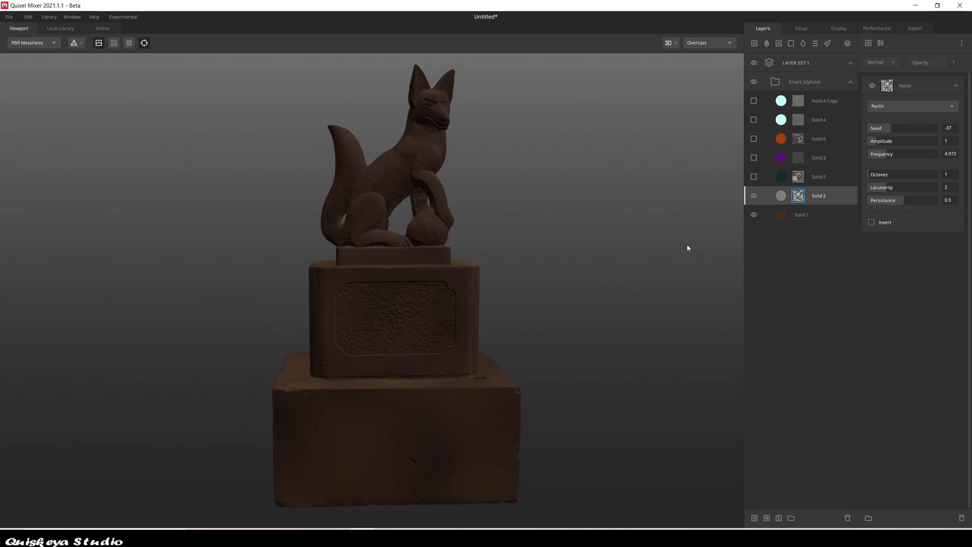
click(869, 43)
click(881, 43)
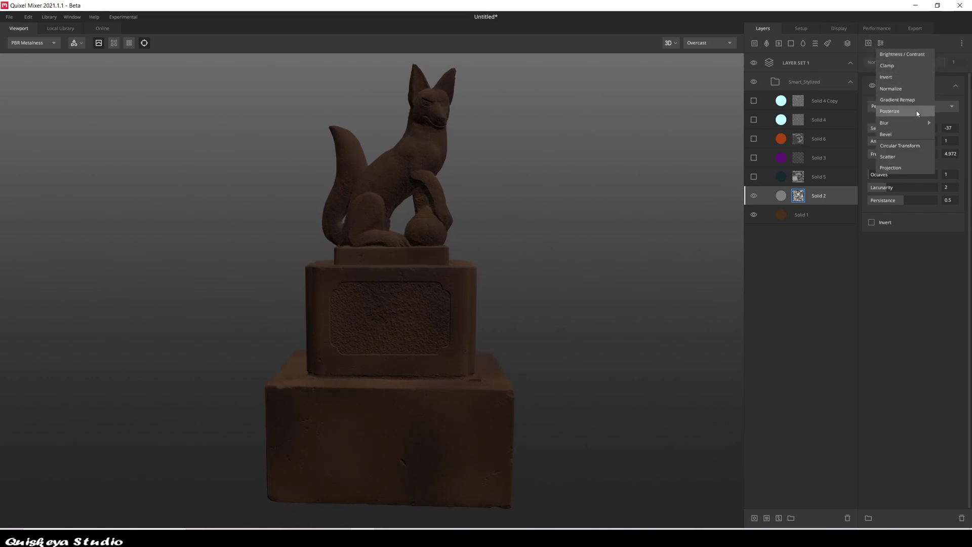
click(891, 156)
click(896, 96)
click(895, 129)
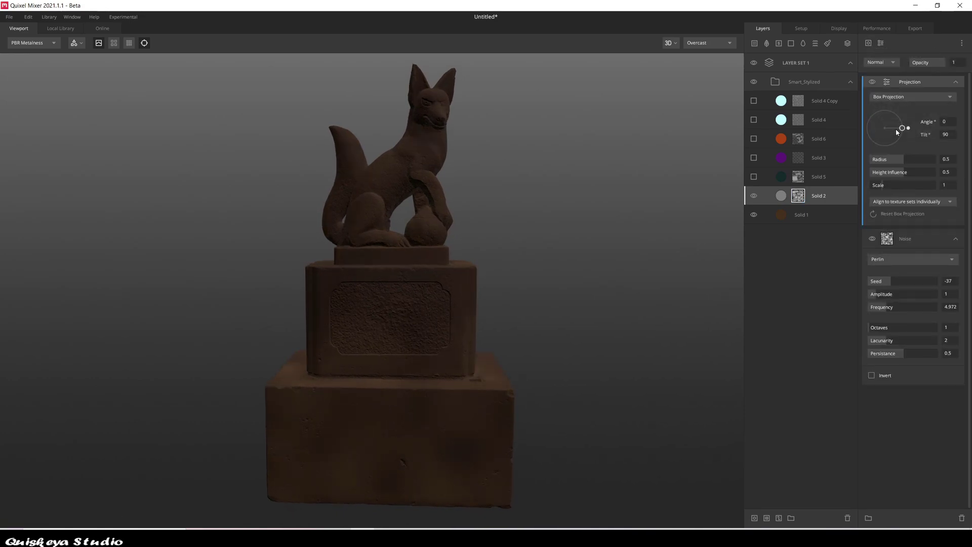
drag(885, 311, 875, 311)
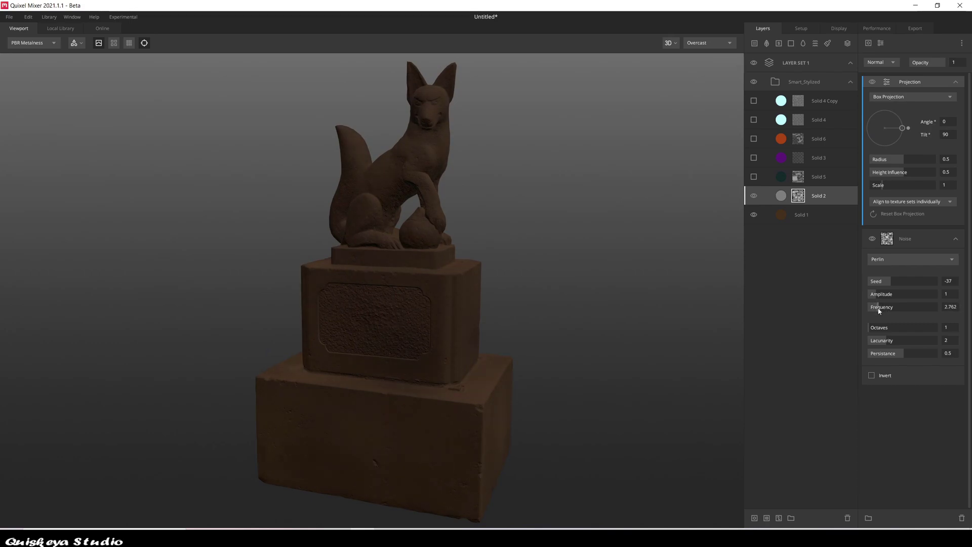
drag(418, 287, 630, 315)
Adjust the hue of Solid 1's base colour
click(781, 214)
click(951, 209)
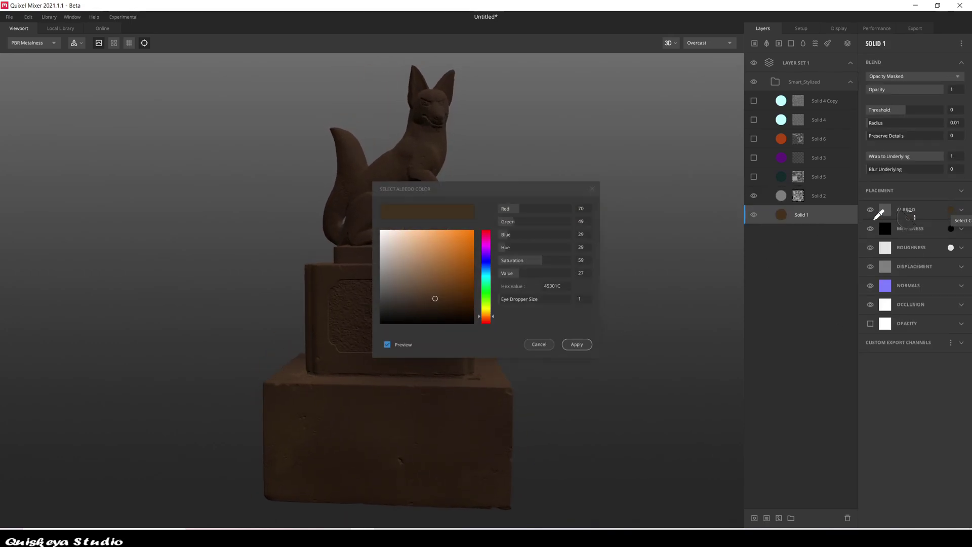
mouse_move(478, 304)
mouse_down()
mouse_move(478, 238)
mouse_move(479, 321)
mouse_move(443, 299)
mouse_up()
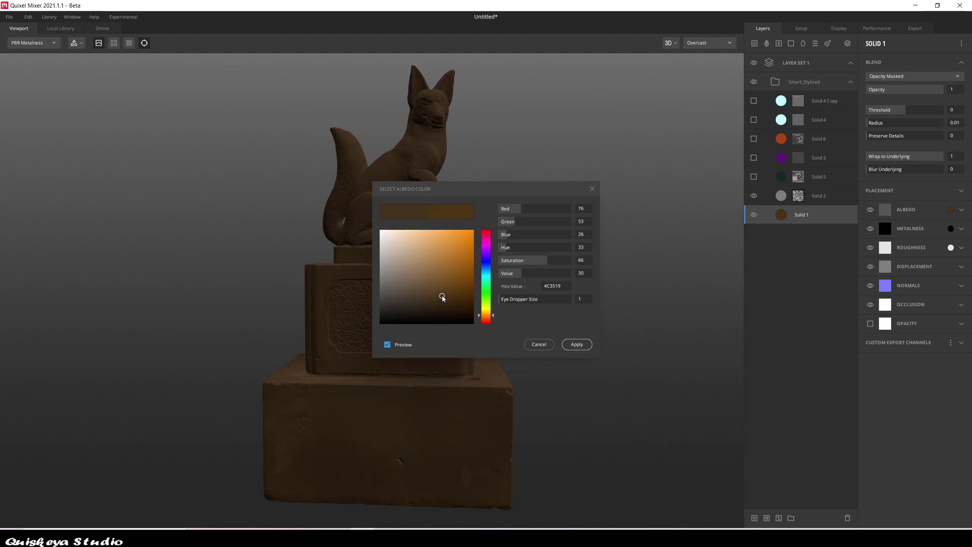
click(577, 344)
Turn Solids 5 and 3 back on and recolour Solid 3 a dark yellow-brown
click(754, 177)
mouse_move(582, 263)
mouse_down()
mouse_move(486, 251)
mouse_move(406, 509)
mouse_move(653, 289)
mouse_up()
click(754, 158)
click(788, 160)
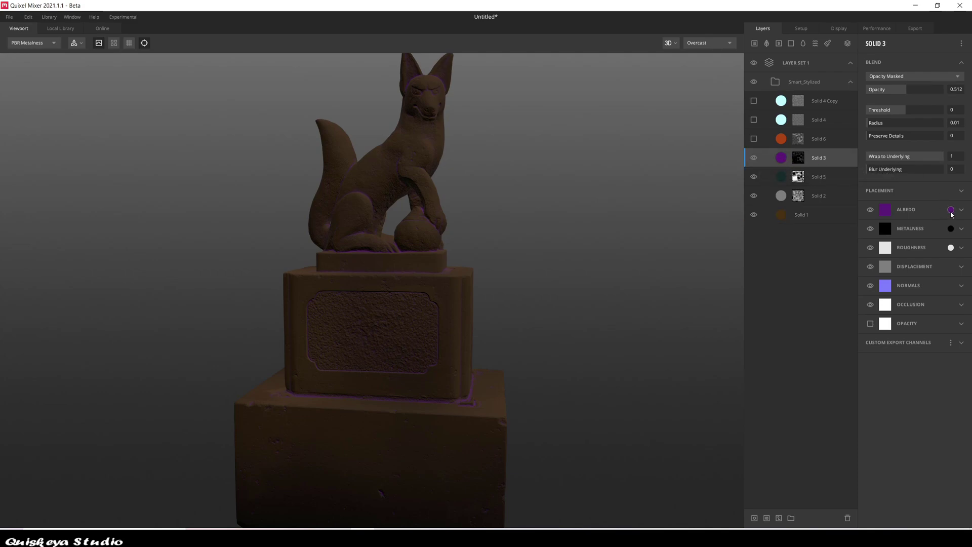
click(951, 210)
drag(486, 256, 485, 313)
click(422, 299)
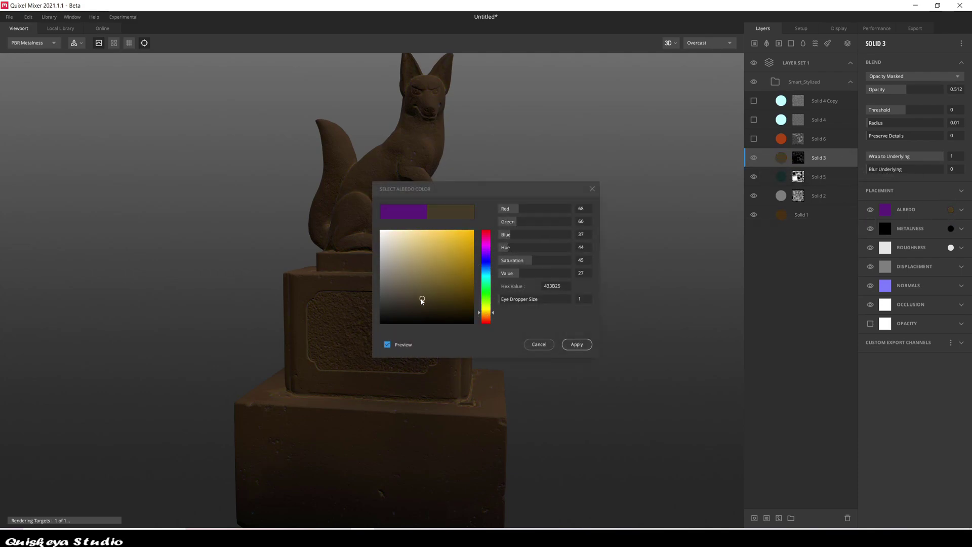
drag(429, 301, 433, 313)
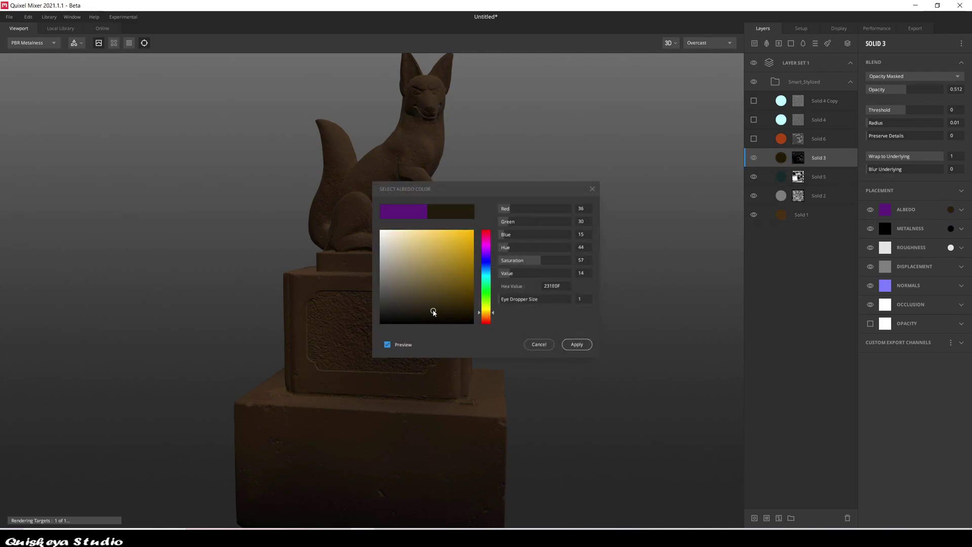
click(577, 344)
Show Solid 6 and tint its albedo dark magenta (4C073E)
click(753, 138)
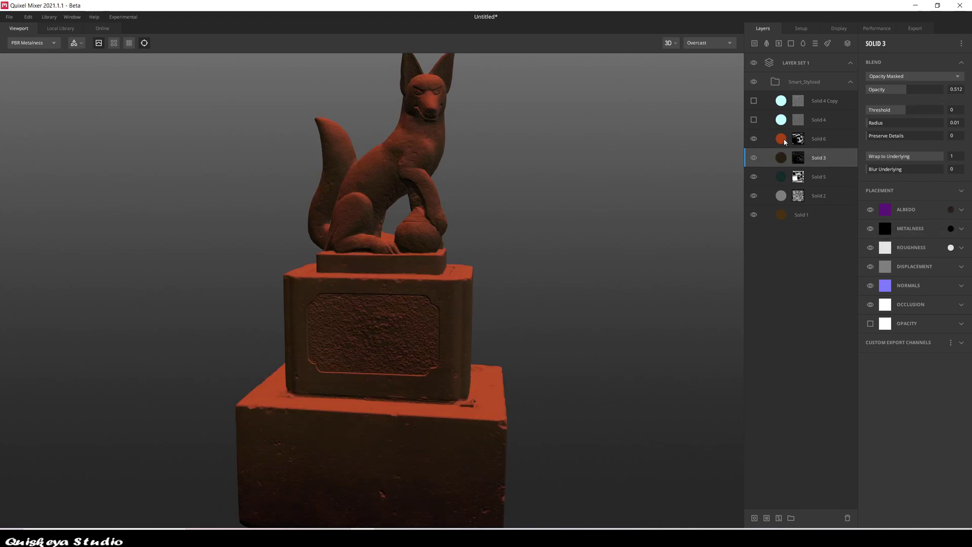
click(818, 138)
click(951, 210)
click(485, 267)
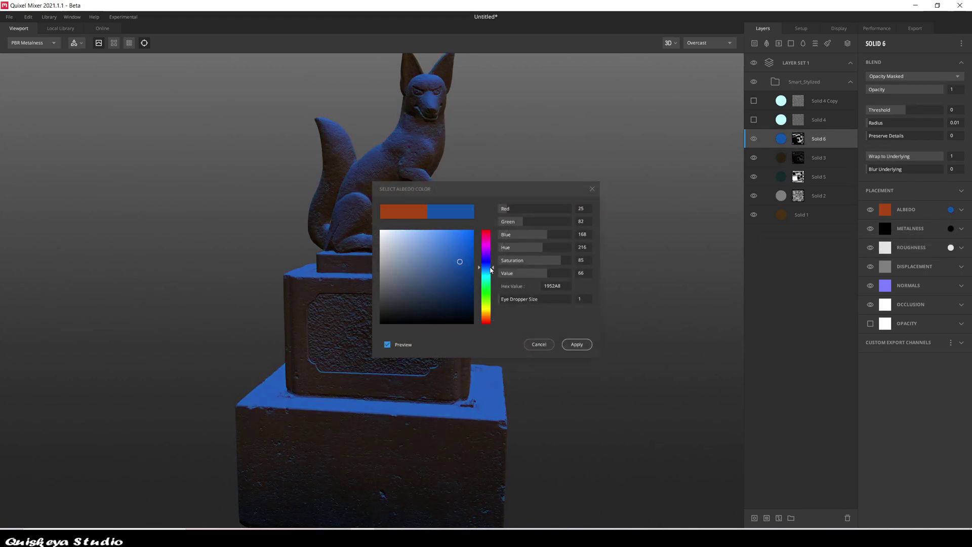
mouse_move(458, 256)
mouse_down()
mouse_move(361, 262)
mouse_move(385, 322)
mouse_up()
drag(475, 308, 470, 301)
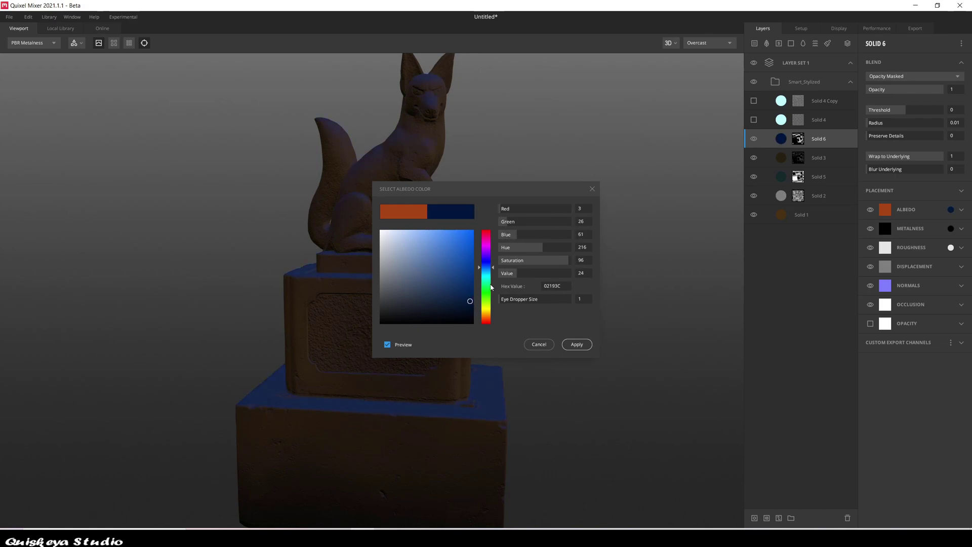
drag(490, 249, 488, 242)
click(464, 281)
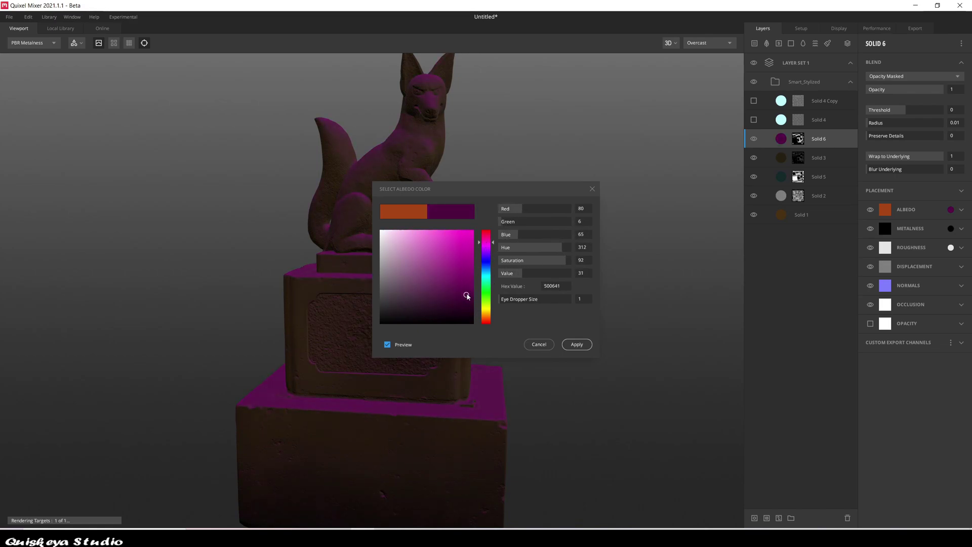
mouse_move(464, 301)
mouse_down()
mouse_move(411, 303)
mouse_move(462, 305)
mouse_up()
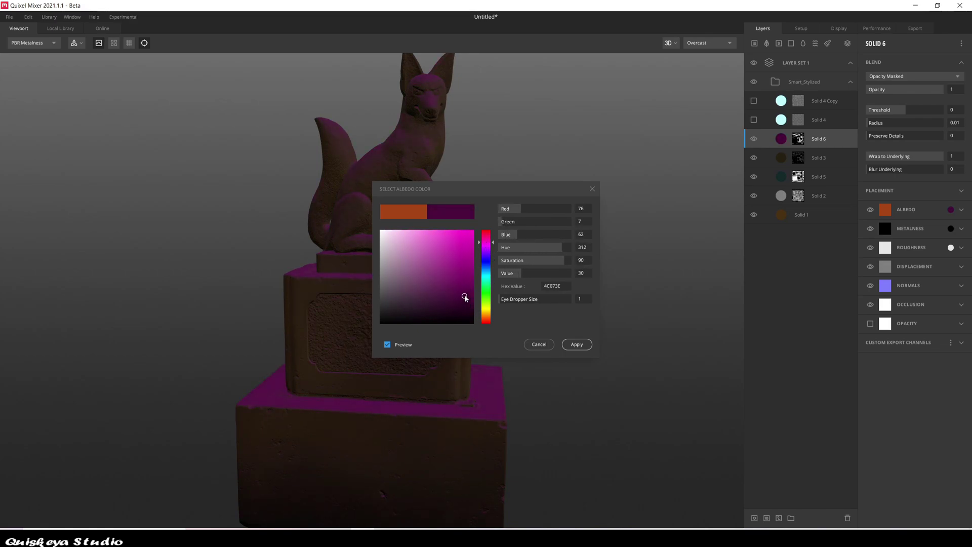
click(577, 344)
Expand Solid 6's albedo settings and orbit around the statue to inspect it
click(906, 209)
scroll(382, 269, down, 5)
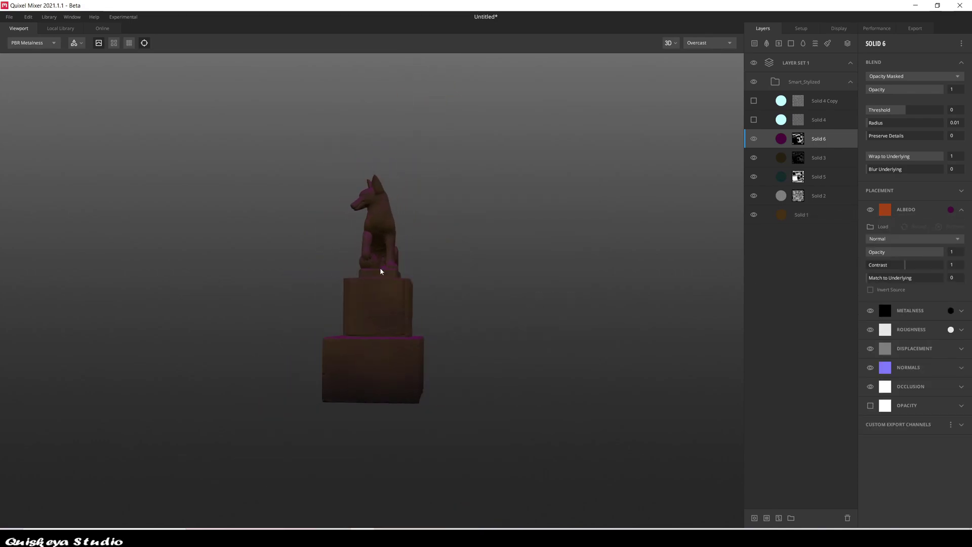
drag(381, 269, 570, 282)
scroll(563, 276, up, 3)
Turn on Solid 4 and Solid 4 Copy, and move Solid 4 below Solid 6
click(755, 120)
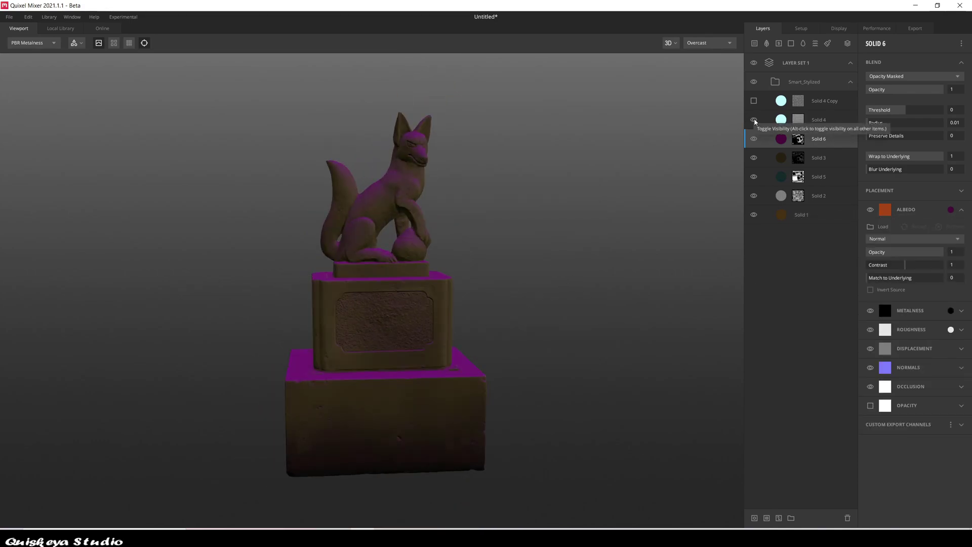
click(754, 100)
scroll(464, 215, up, 3)
scroll(618, 196, up, 2)
click(822, 121)
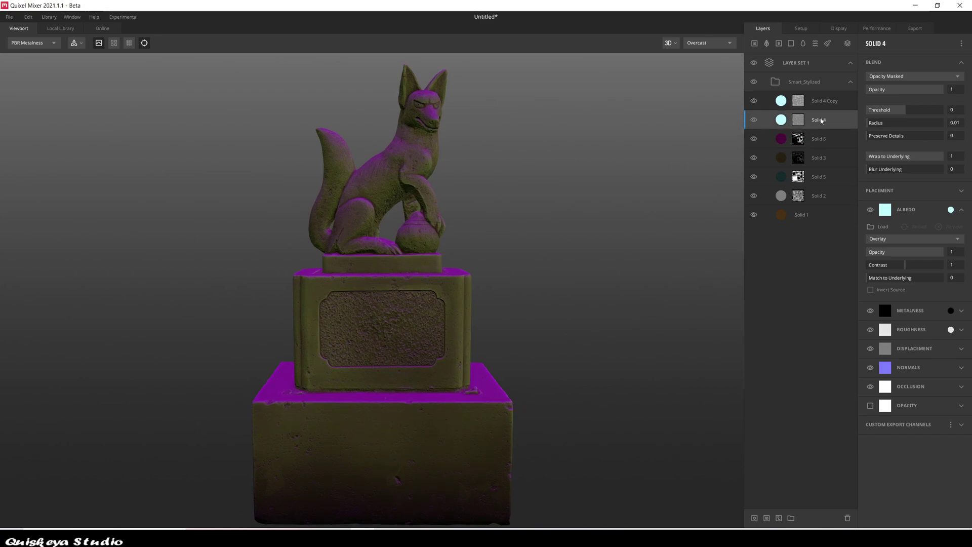
drag(810, 123, 811, 145)
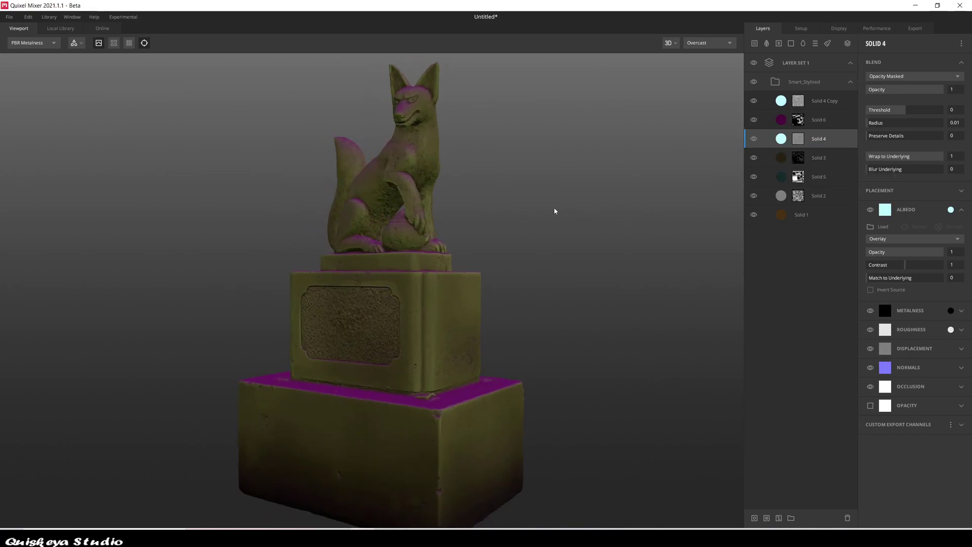
Recolour Solid 3's albedo green
scroll(590, 220, up, 2)
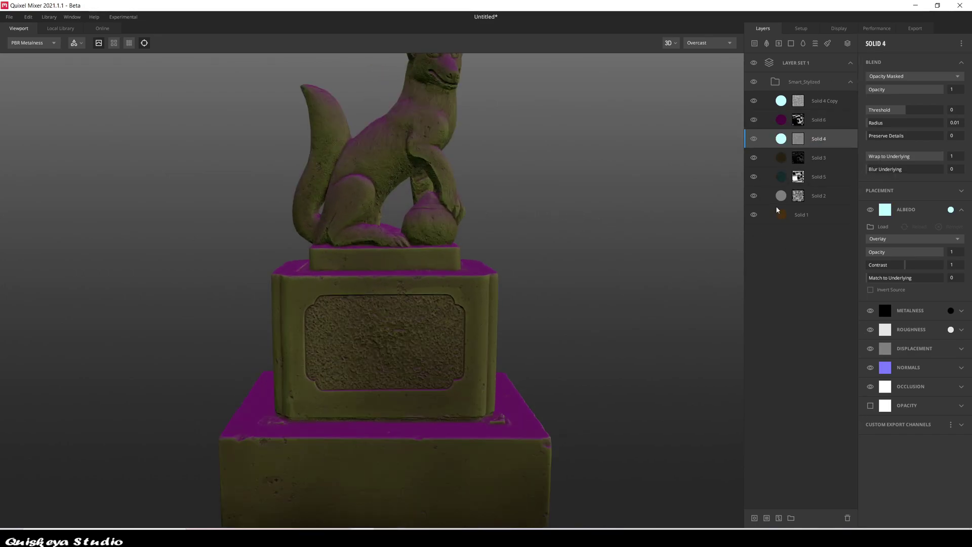
click(820, 215)
scroll(463, 232, down, 3)
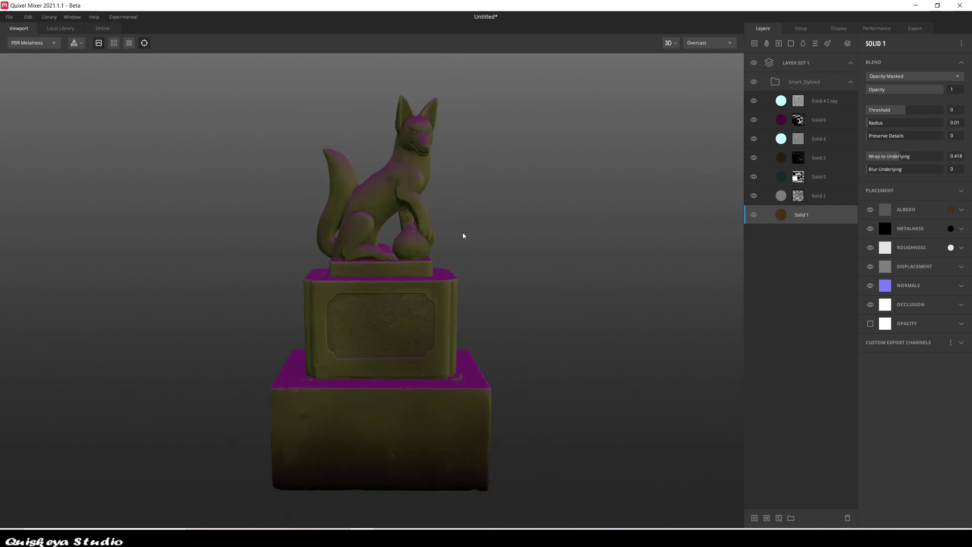
mouse_move(462, 232)
mouse_down()
mouse_move(228, 248)
mouse_move(601, 280)
mouse_move(534, 324)
mouse_move(533, 265)
mouse_up()
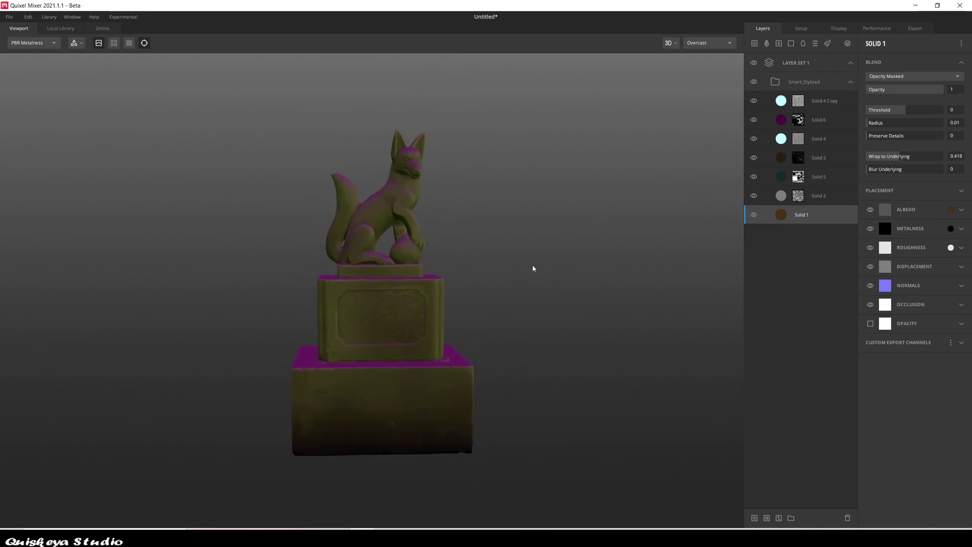
click(787, 158)
click(951, 210)
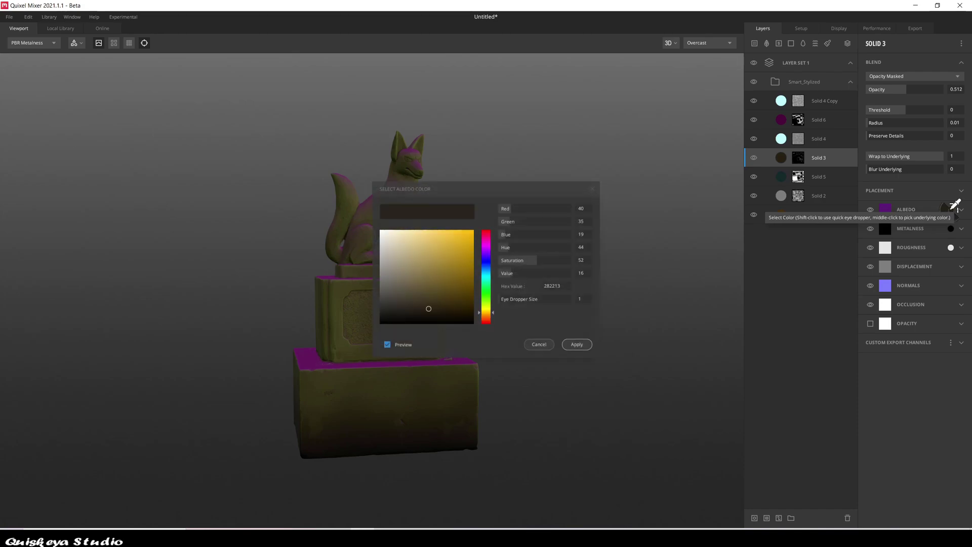
click(485, 293)
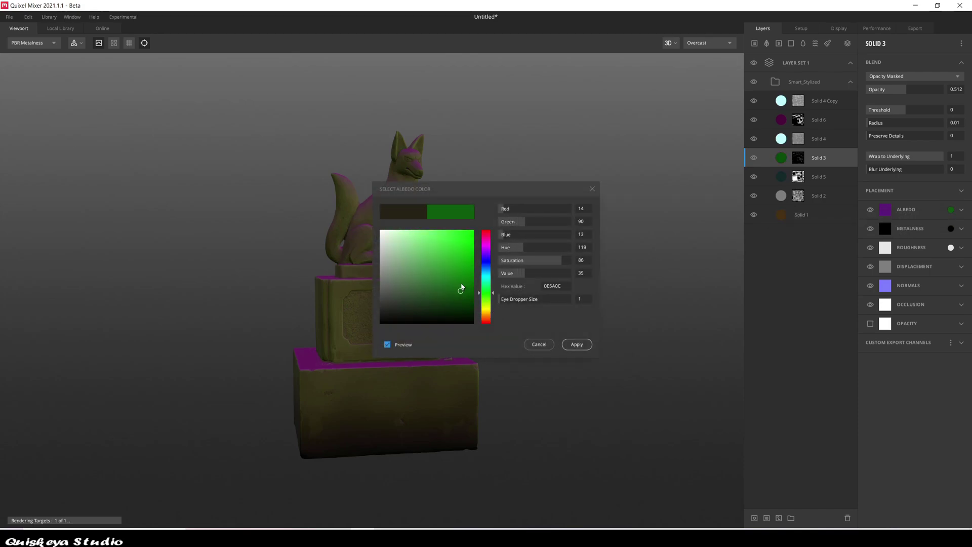
mouse_move(461, 287)
mouse_down()
mouse_move(446, 271)
mouse_move(440, 290)
mouse_move(445, 267)
mouse_up()
click(576, 344)
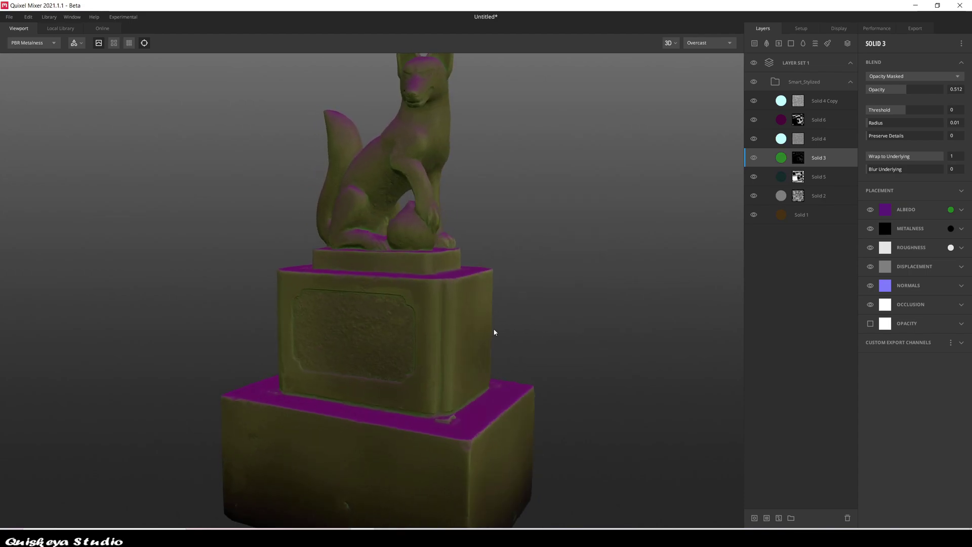
Recolour Solid 5's albedo a brighter green
alt+drag(539, 332, 557, 301)
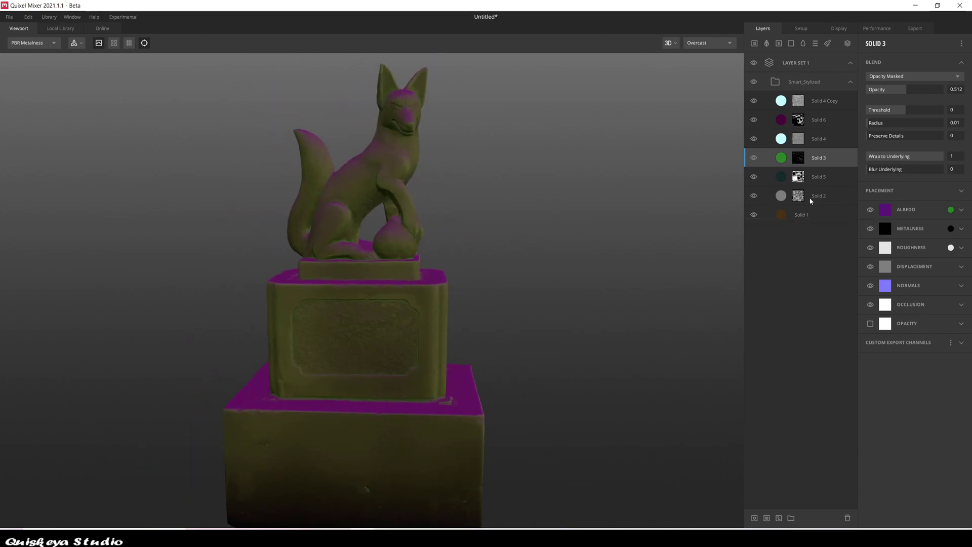
click(818, 177)
click(885, 209)
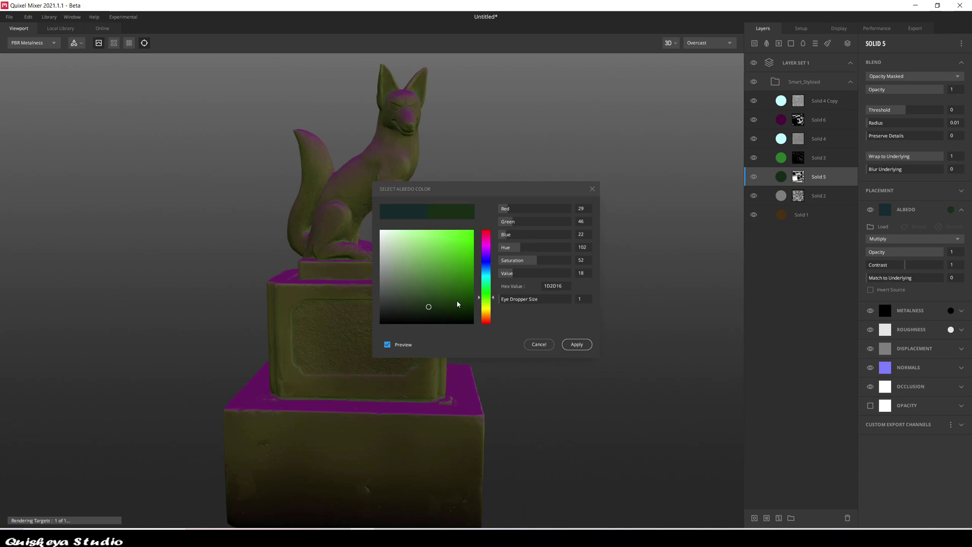
click(452, 259)
click(577, 344)
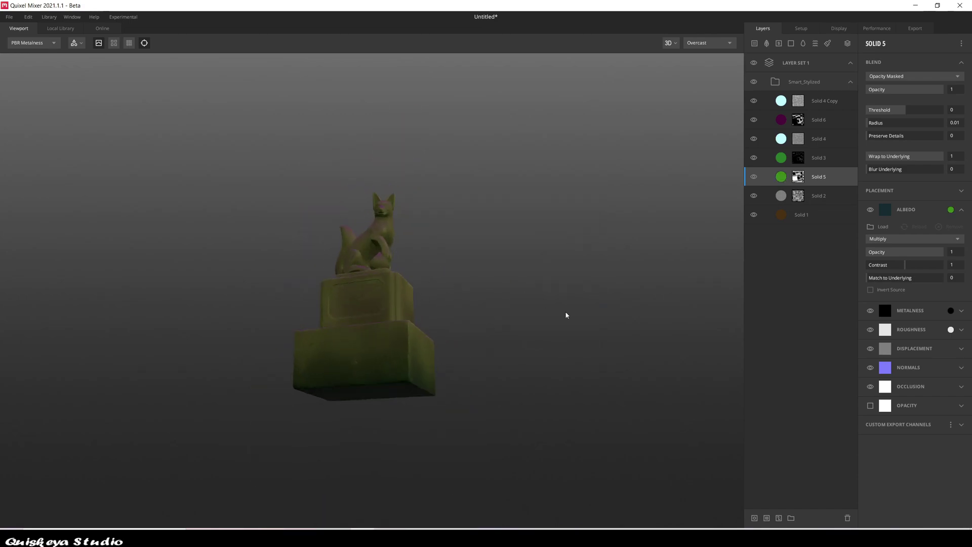
Set Solid 1's base colour to a dark grey-green
click(781, 214)
drag(492, 318, 494, 287)
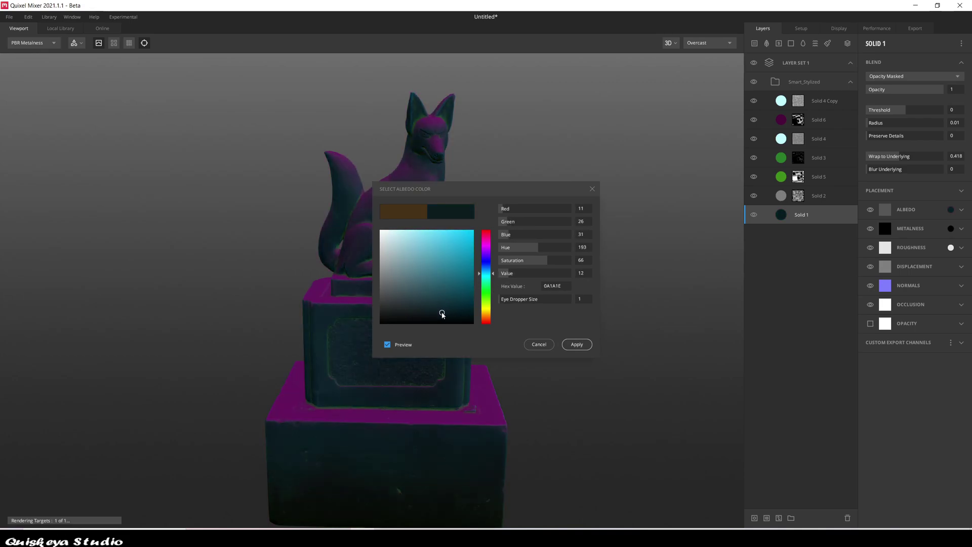
drag(441, 315, 446, 303)
click(485, 248)
mouse_move(486, 249)
mouse_down()
mouse_move(485, 321)
mouse_move(481, 313)
mouse_up()
click(390, 310)
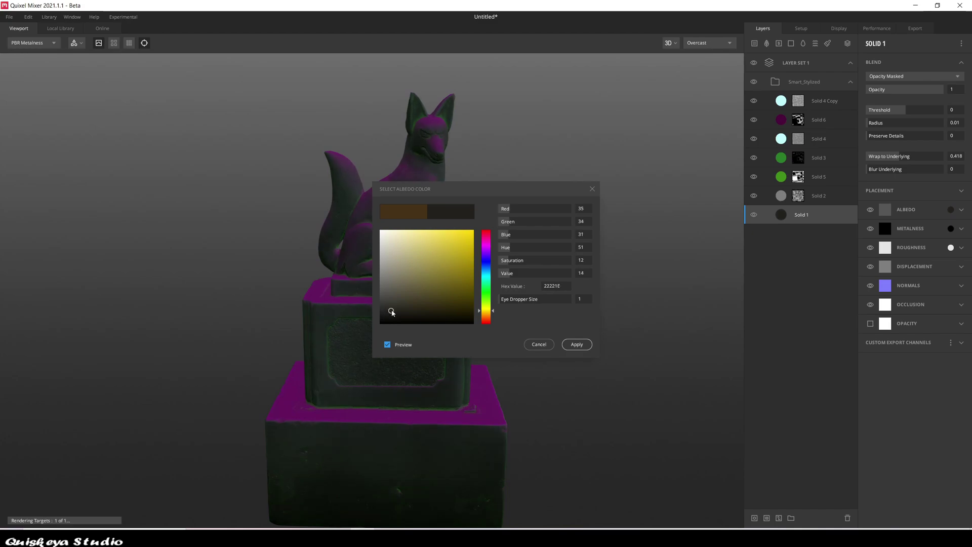
click(577, 344)
drag(550, 327, 584, 329)
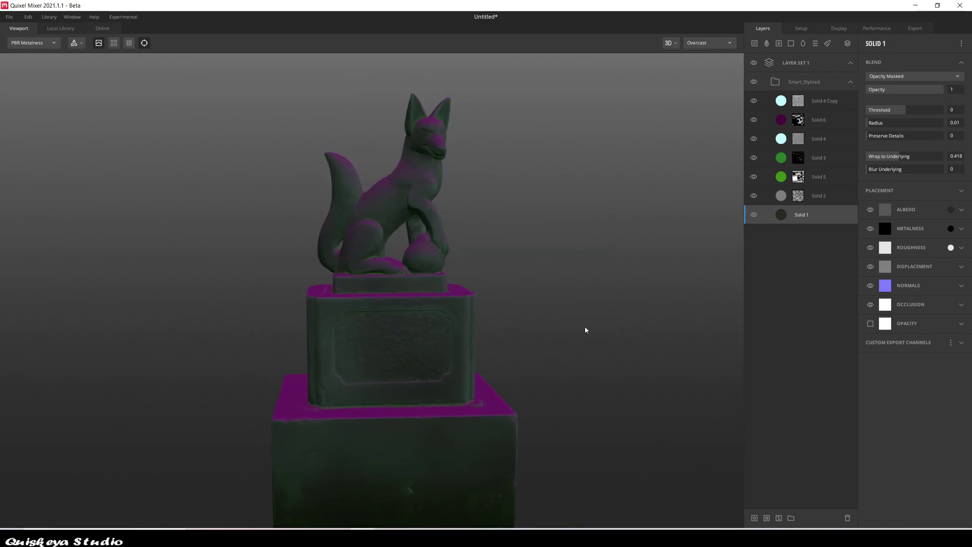
click(782, 103)
Brighten Solid 6's albedo tint to a more vivid magenta
click(885, 210)
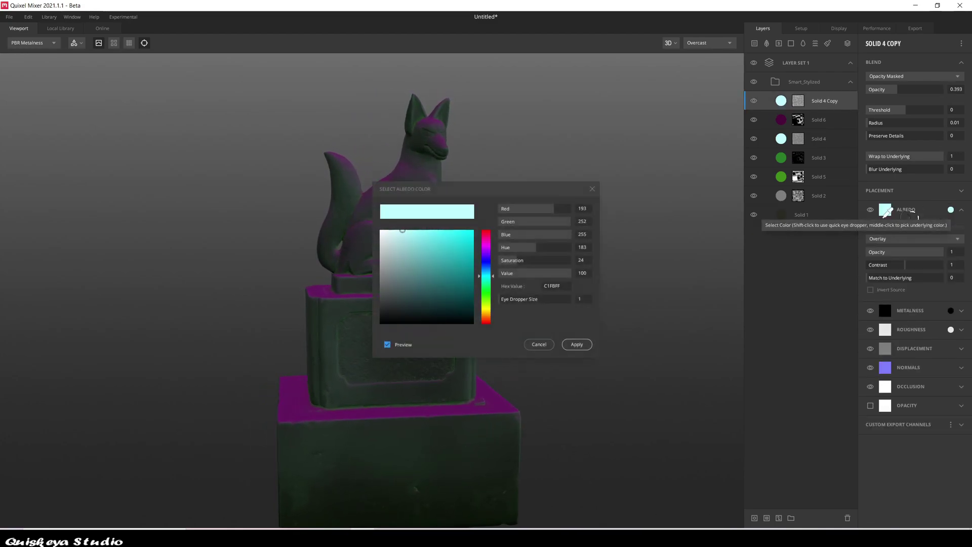
click(547, 345)
click(810, 119)
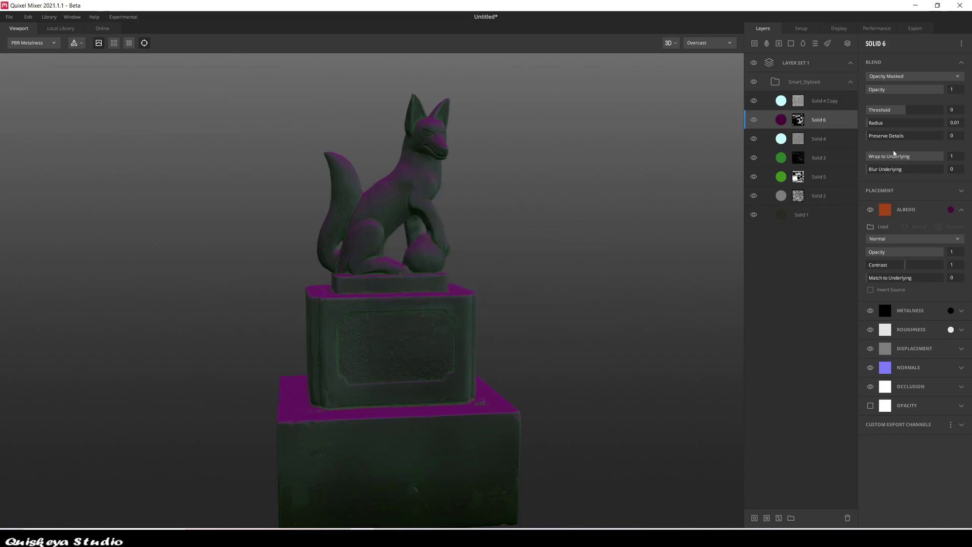
click(885, 209)
mouse_move(486, 242)
mouse_down()
mouse_move(487, 310)
mouse_move(489, 242)
mouse_up()
click(460, 279)
click(571, 349)
Select Solid 4 Copy and then Solid 6 in the layer stack
scroll(521, 281, down, 3)
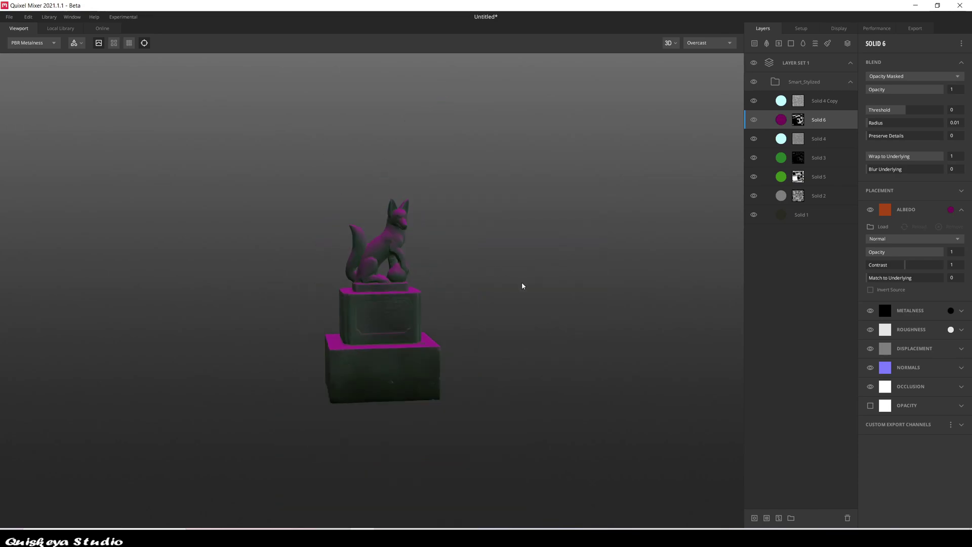
scroll(456, 279, up, 4)
click(815, 97)
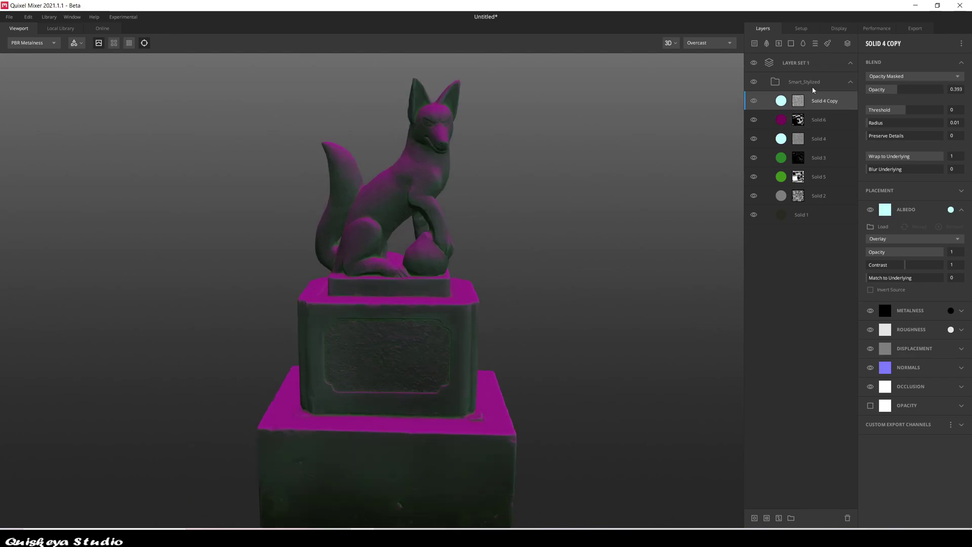
click(819, 121)
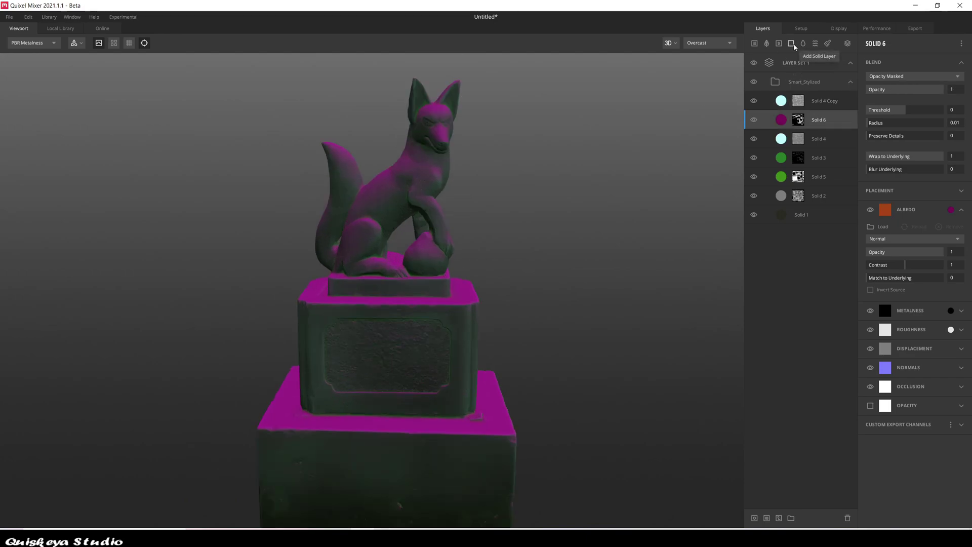
Add a new paint layer and try a dab on the fox's eye, then undo it
click(828, 43)
scroll(422, 231, up, 2)
scroll(430, 289, up, 3)
scroll(450, 213, up, 3)
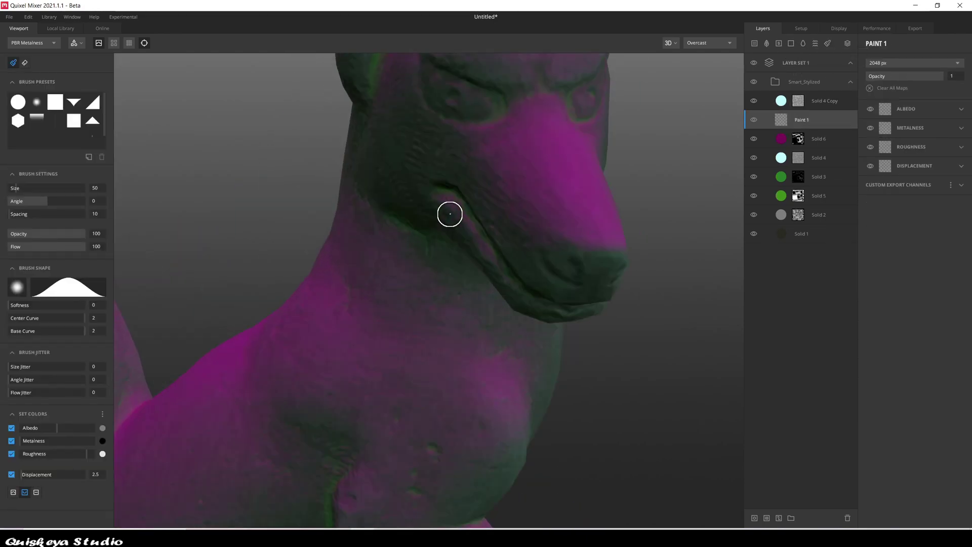
scroll(450, 214, down, 3)
scroll(448, 218, up, 3)
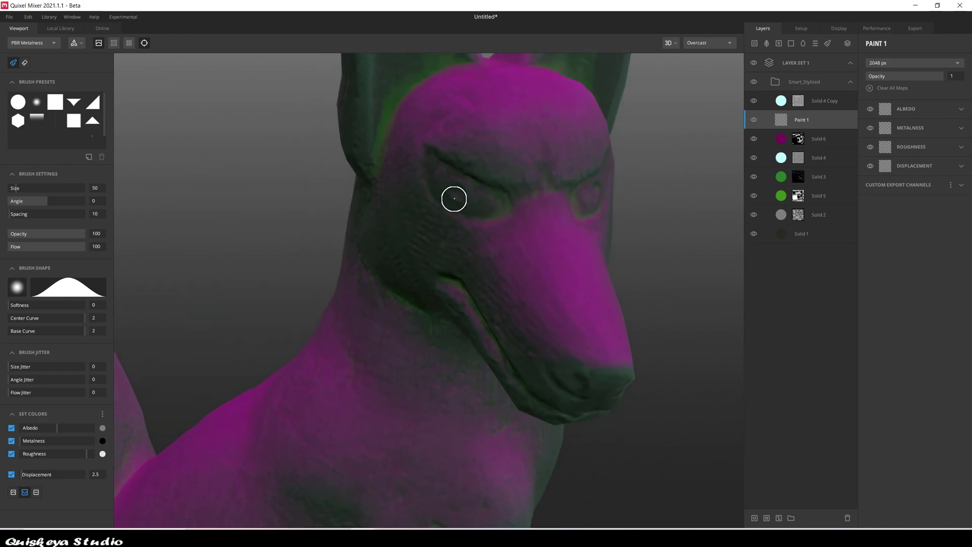
click(477, 192)
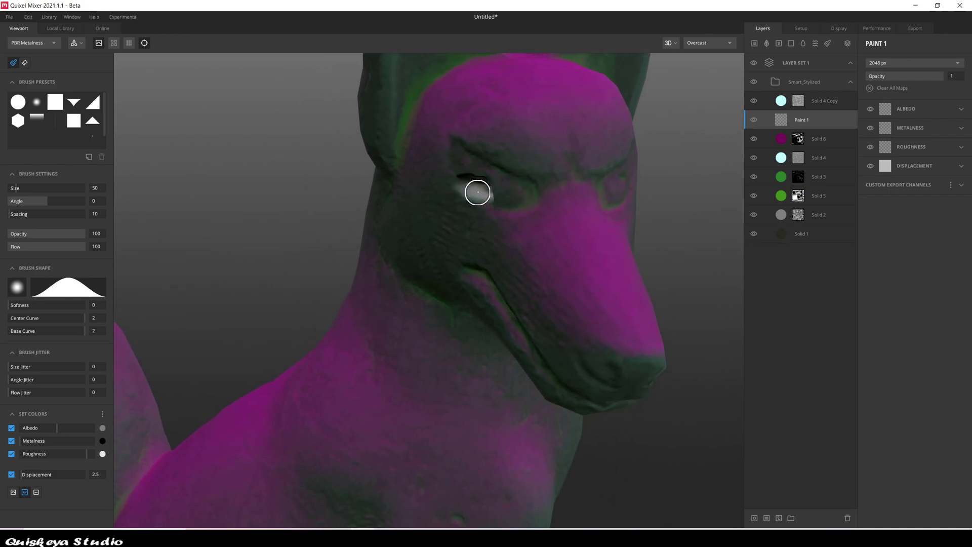
key(ctrl+z)
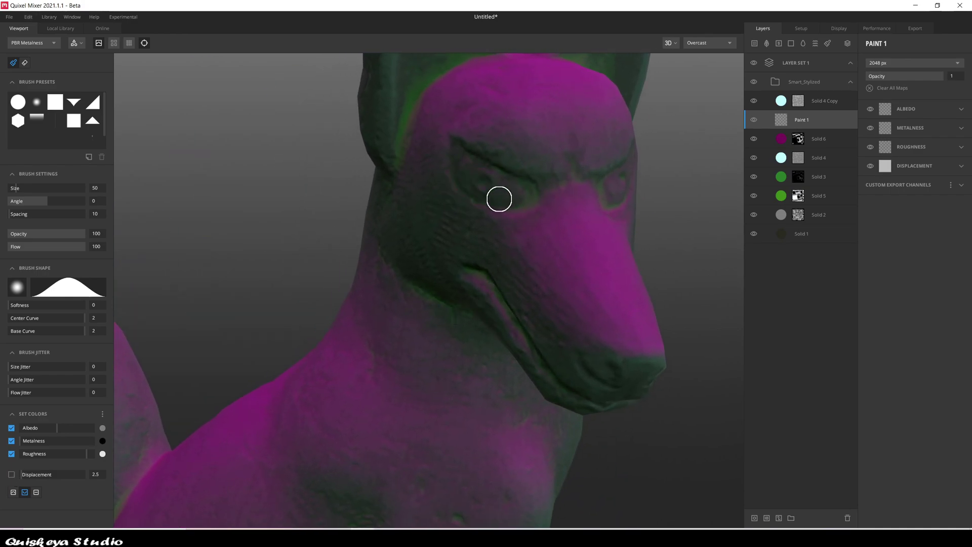
Set the albedo paint colour to cyan
mouse_move(536, 175)
alt+mouse_down()
mouse_move(465, 158)
mouse_move(411, 438)
mouse_move(373, 391)
mouse_move(416, 372)
alt+mouse_up()
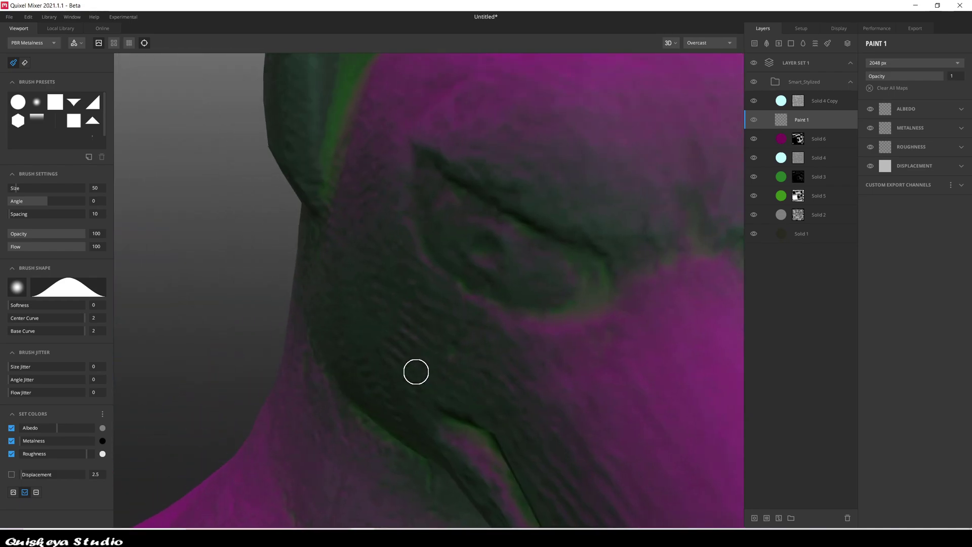
click(103, 428)
click(487, 278)
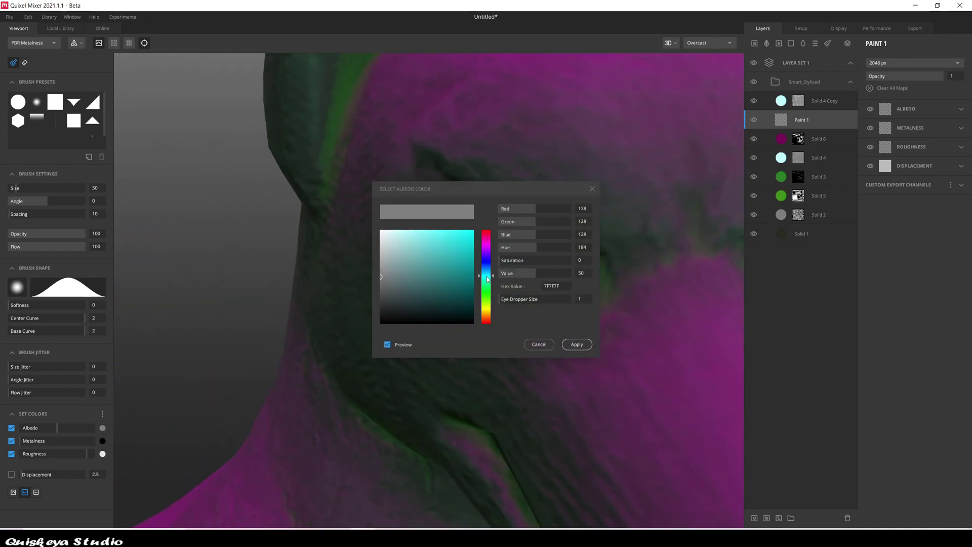
click(575, 345)
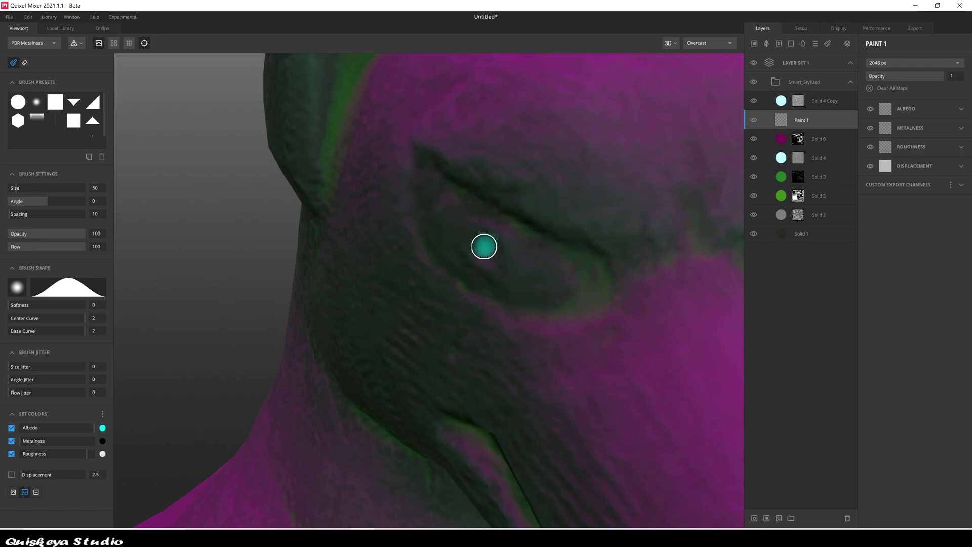
Orbit and zoom to a close-up front view of the fox's eye
scroll(476, 227, down, 10)
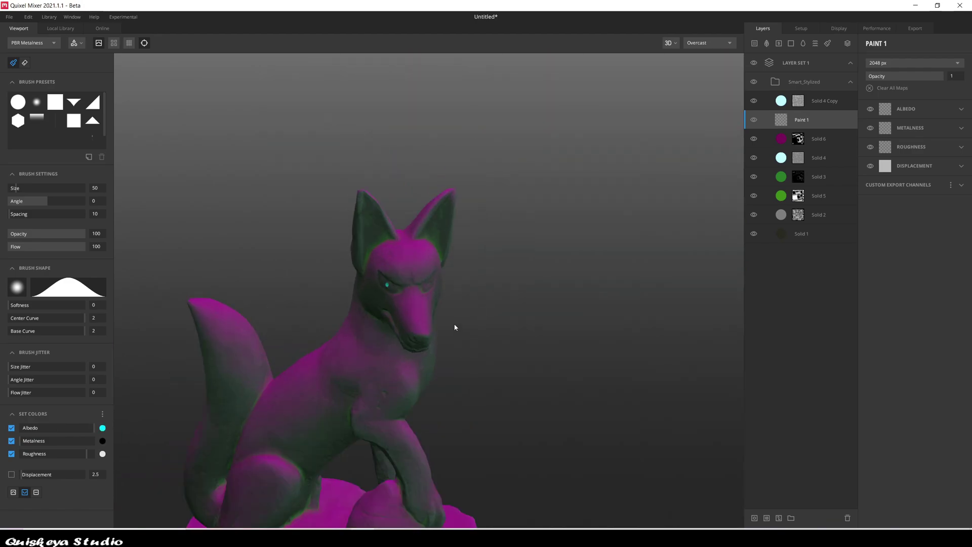
mouse_move(453, 326)
alt+mouse_down()
mouse_move(458, 243)
mouse_move(520, 238)
mouse_move(460, 269)
alt+mouse_up()
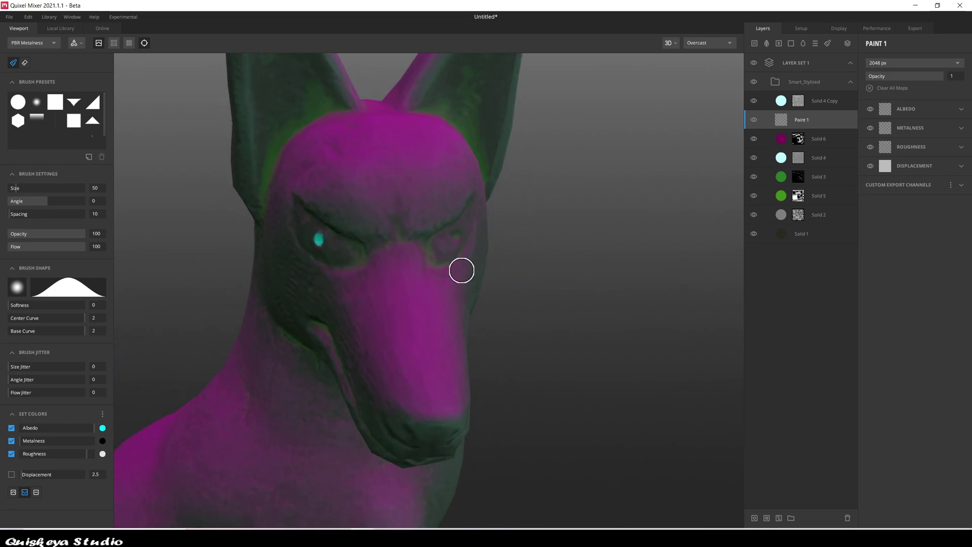
scroll(338, 263, up, 5)
scroll(492, 241, up, 2)
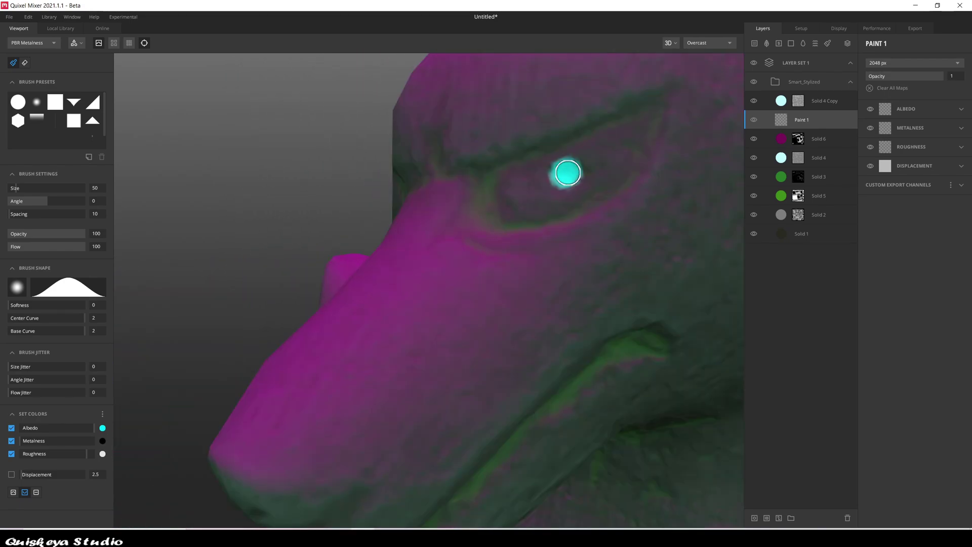
scroll(567, 173, down, 10)
mouse_move(559, 191)
alt+mouse_down()
mouse_move(629, 353)
mouse_move(486, 332)
alt+mouse_up()
scroll(505, 261, up, 5)
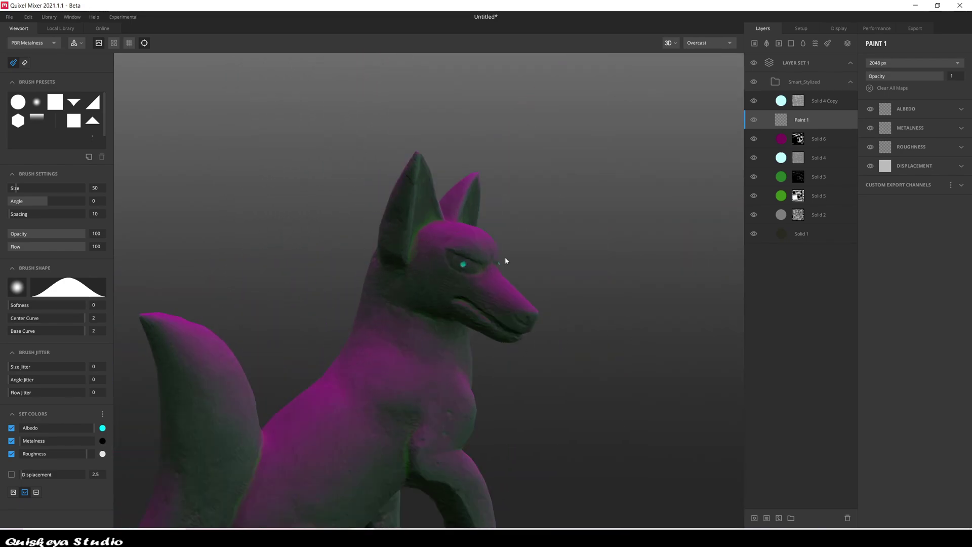
scroll(506, 261, up, 3)
scroll(627, 214, down, 5)
alt+drag(628, 215, 476, 319)
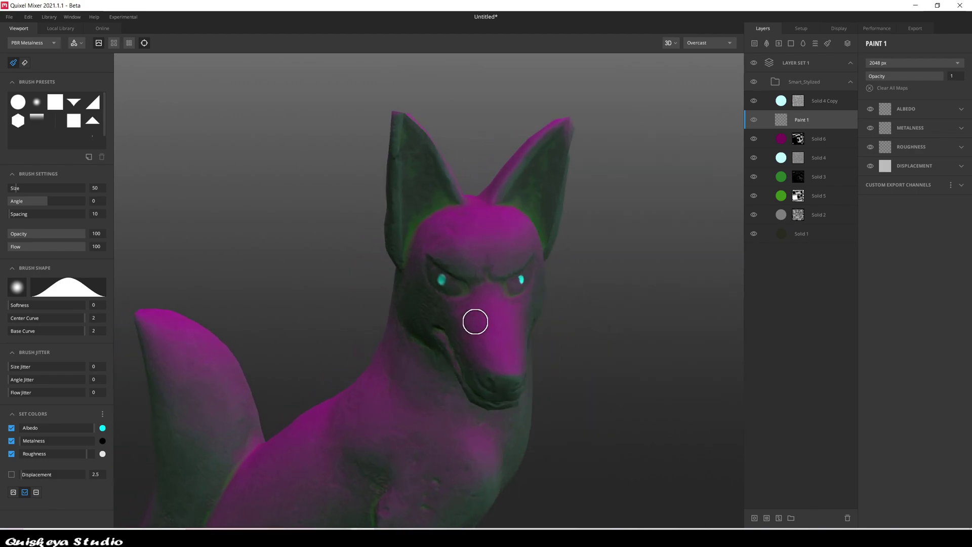
scroll(476, 319, up, 6)
mouse_move(554, 304)
alt+mouse_down()
mouse_move(619, 248)
mouse_move(606, 263)
mouse_move(503, 263)
mouse_move(523, 250)
alt+mouse_up()
scroll(503, 263, down, 3)
scroll(497, 263, up, 5)
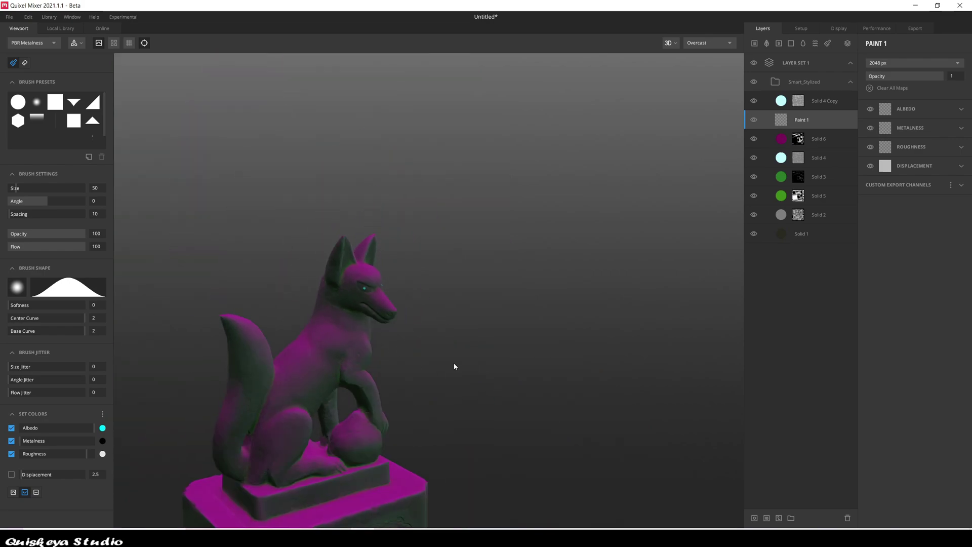
scroll(406, 202, up, 5)
Paint cyan strokes on the fox, undoing a trial stroke on the leg
mouse_move(406, 202)
mouse_down()
mouse_move(406, 235)
mouse_move(315, 451)
mouse_up()
key(ctrl+z)
scroll(430, 245, up, 2)
drag(303, 379, 274, 344)
Replace the undone spiral with cyan swirls at the tail base and up the tail
key(ctrl+z)
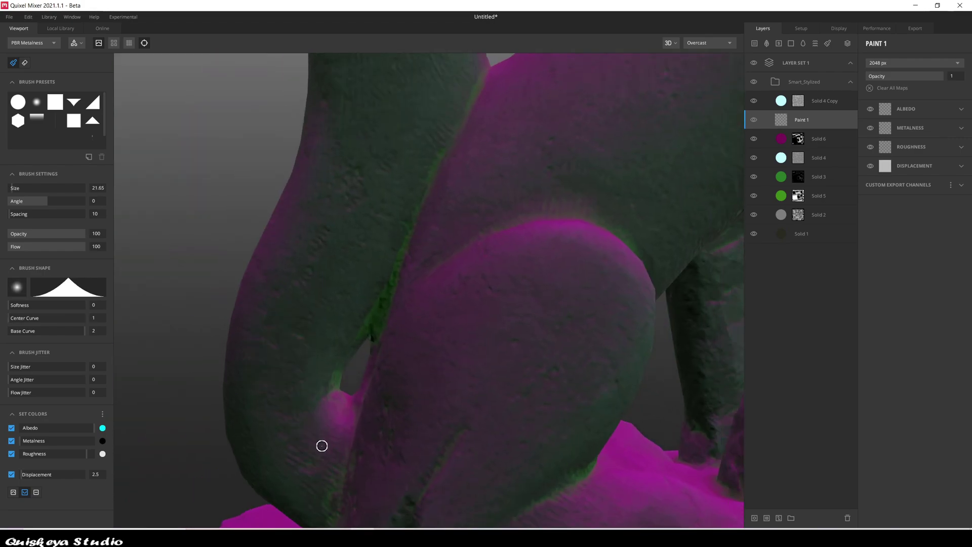
drag(333, 472, 311, 359)
scroll(380, 304, down, 4)
scroll(375, 303, up, 1)
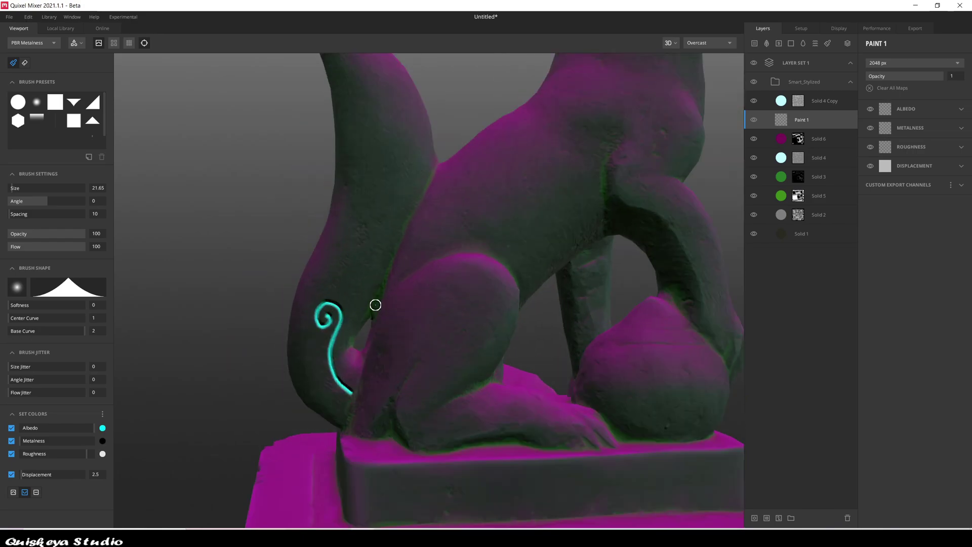
scroll(380, 298, up, 2)
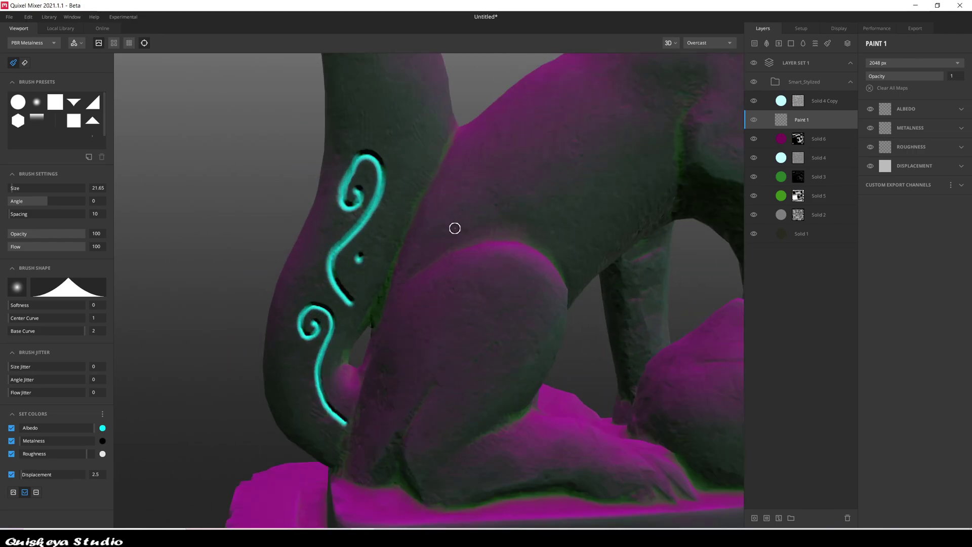
mouse_move(455, 228)
alt+mouse_down()
mouse_move(460, 340)
mouse_move(438, 247)
mouse_move(438, 287)
alt+mouse_up()
mouse_move(408, 332)
mouse_down()
mouse_move(413, 175)
mouse_move(369, 190)
mouse_up()
scroll(391, 213, down, 5)
scroll(391, 213, down, 2)
scroll(562, 337, down, 2)
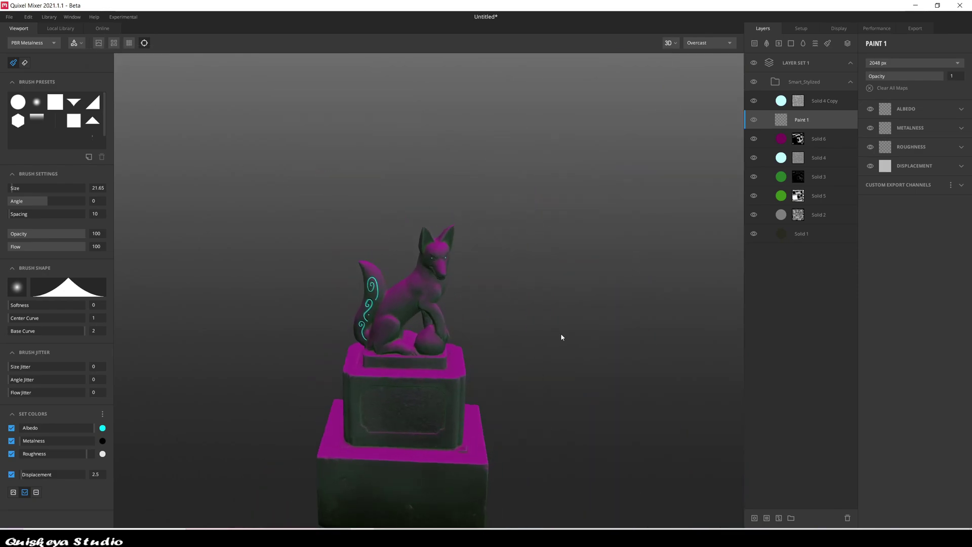
mouse_move(561, 336)
alt+mouse_down()
mouse_move(484, 310)
mouse_move(526, 324)
alt+mouse_up()
Switch the viewport to the flat 2D texture layout, then back to 3D
click(670, 43)
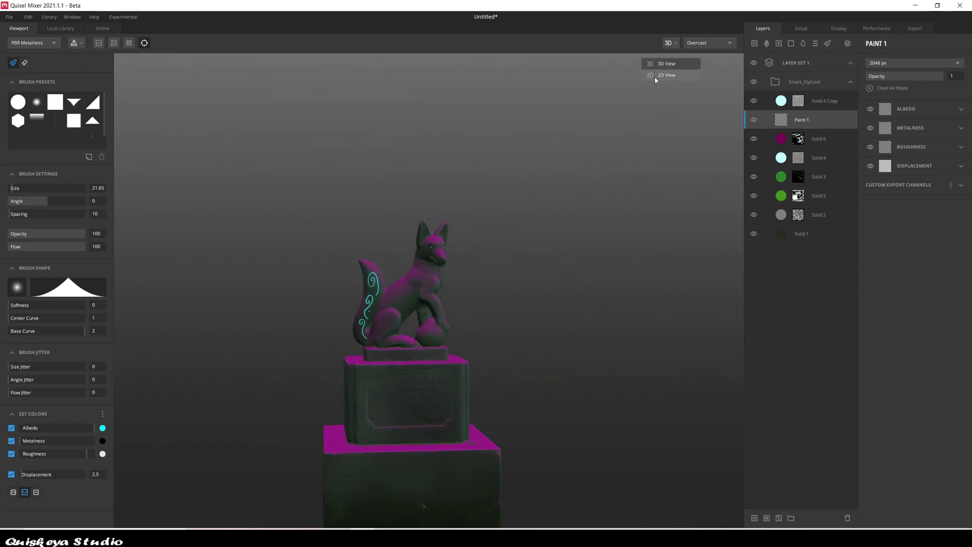
click(655, 76)
click(706, 43)
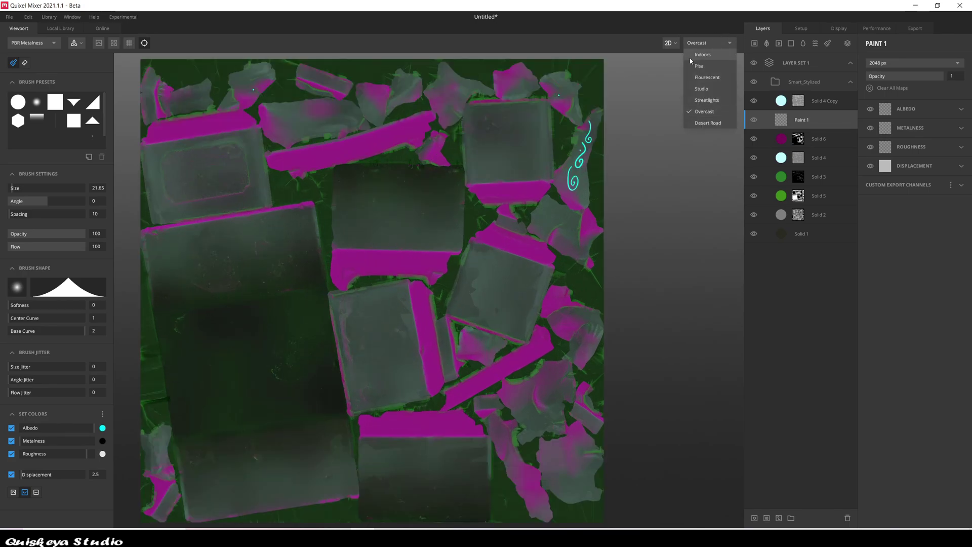
click(670, 42)
click(655, 60)
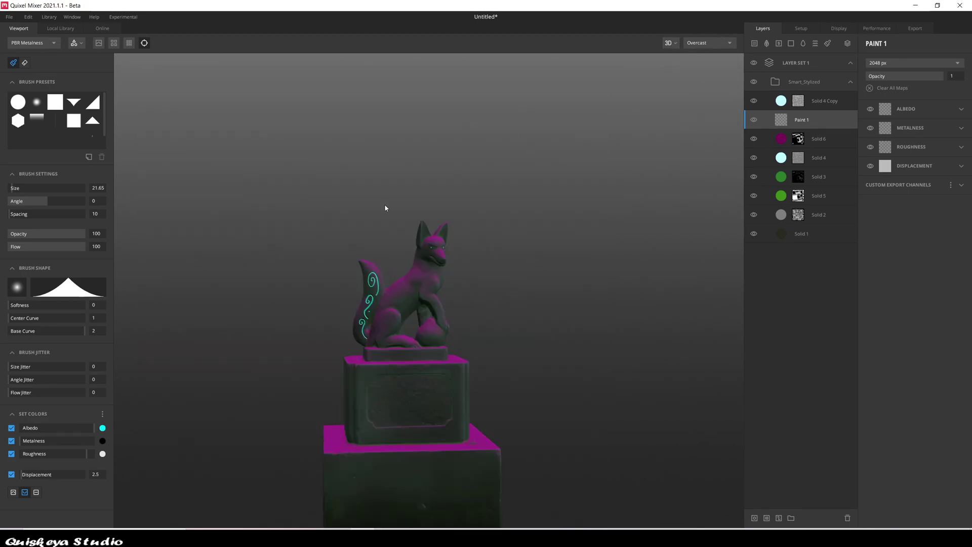
Paint cyan swirls on the fox's haunch and chest, plus a small cyan dot on the tail
scroll(436, 164, up, 3)
scroll(436, 164, up, 4)
mouse_move(436, 164)
alt+mouse_down()
mouse_move(365, 221)
mouse_move(452, 148)
alt+mouse_up()
scroll(364, 222, up, 4)
scroll(411, 226, up, 3)
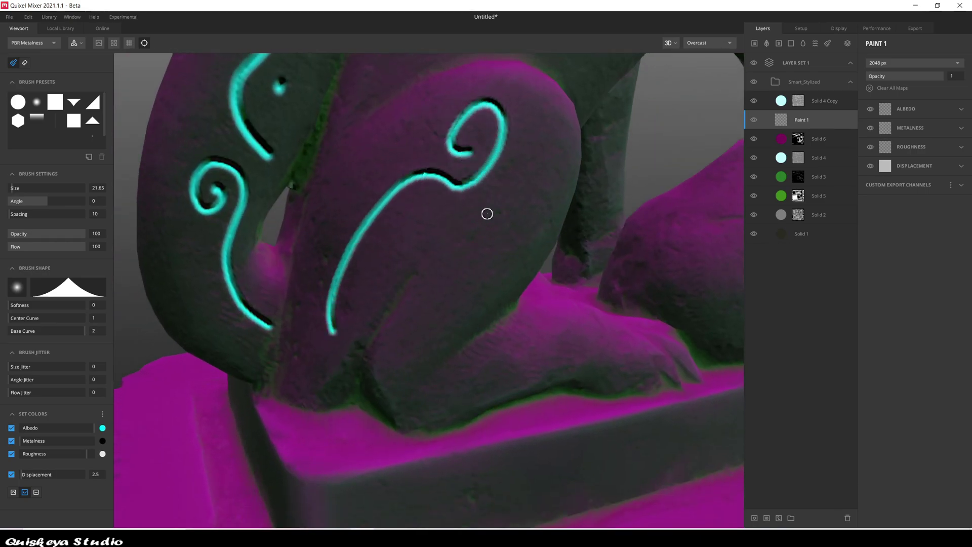
drag(487, 214, 443, 252)
scroll(498, 288, down, 5)
scroll(451, 363, up, 3)
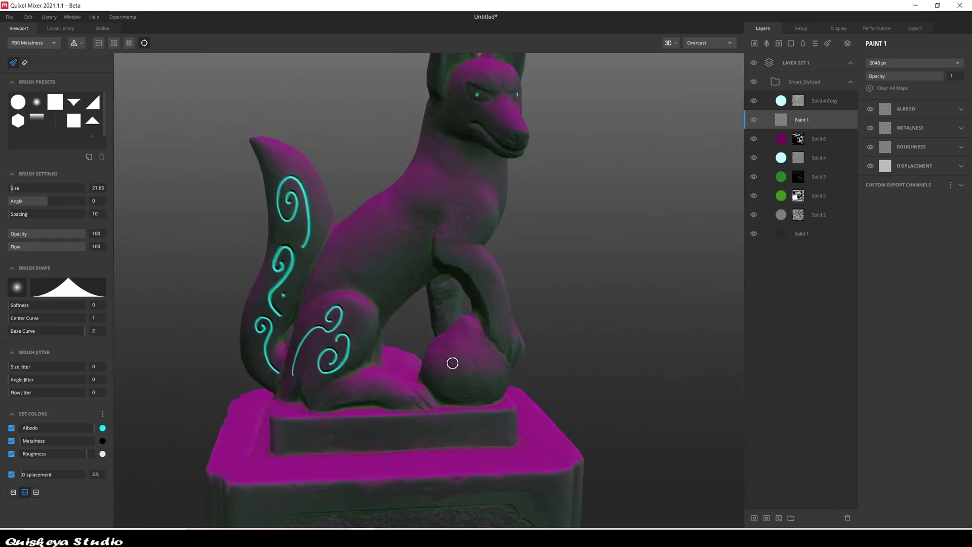
scroll(441, 347, up, 2)
scroll(449, 319, down, 1)
scroll(349, 320, up, 5)
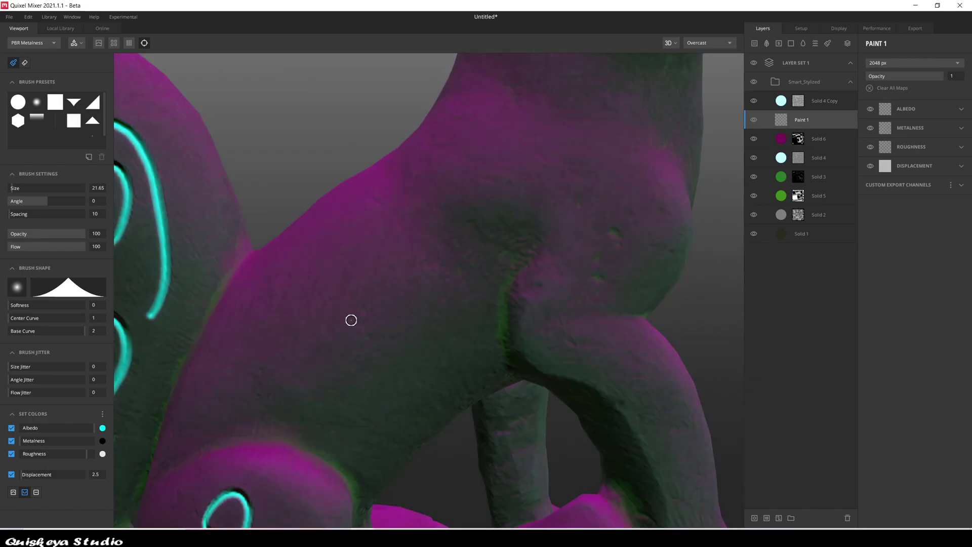
mouse_move(212, 436)
mouse_down()
mouse_move(395, 406)
mouse_move(314, 282)
mouse_move(364, 290)
mouse_up()
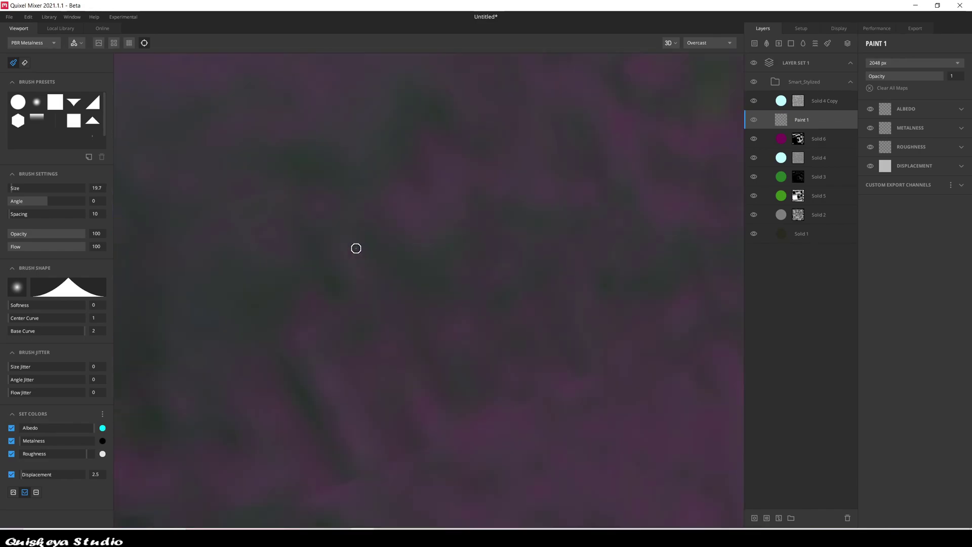
drag(290, 154, 304, 149)
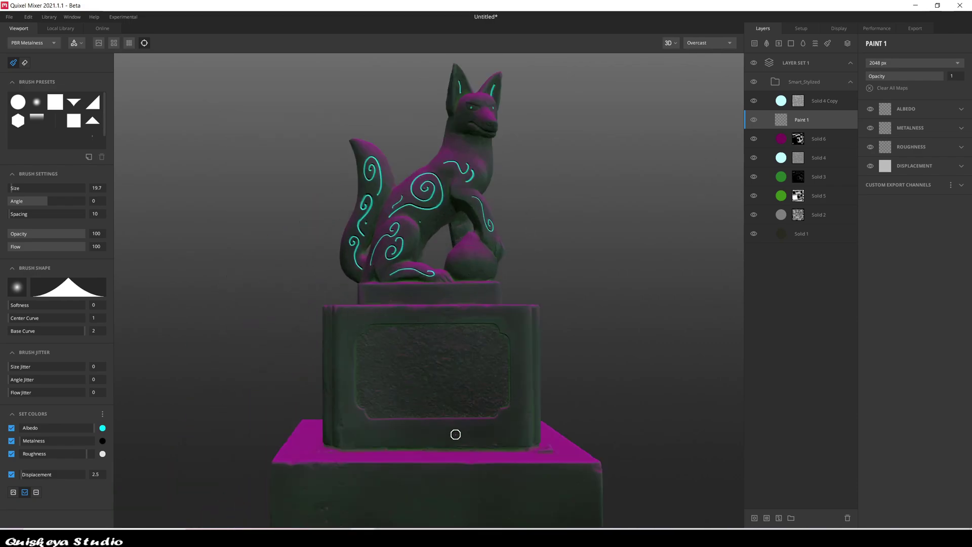
scroll(440, 393, up, 5)
scroll(402, 299, up, 5)
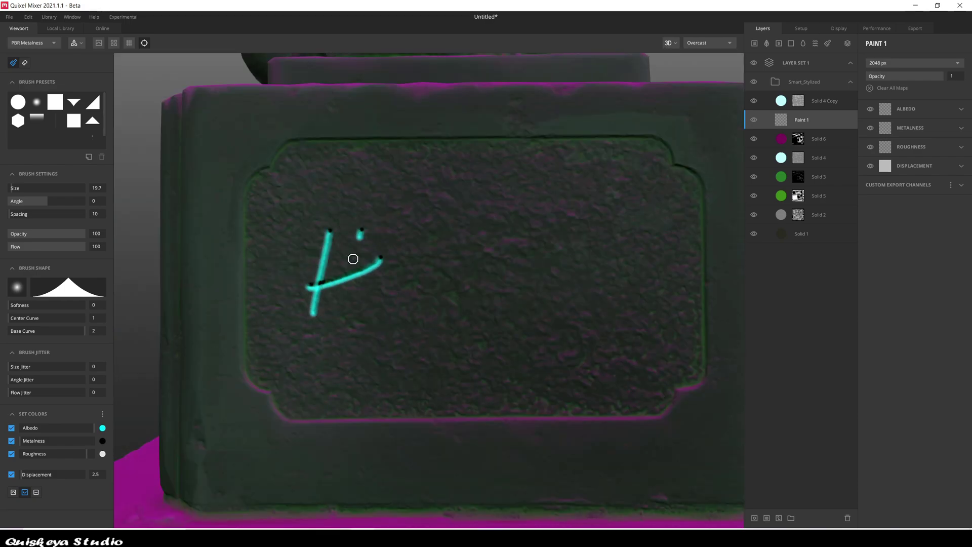
drag(570, 258, 611, 259)
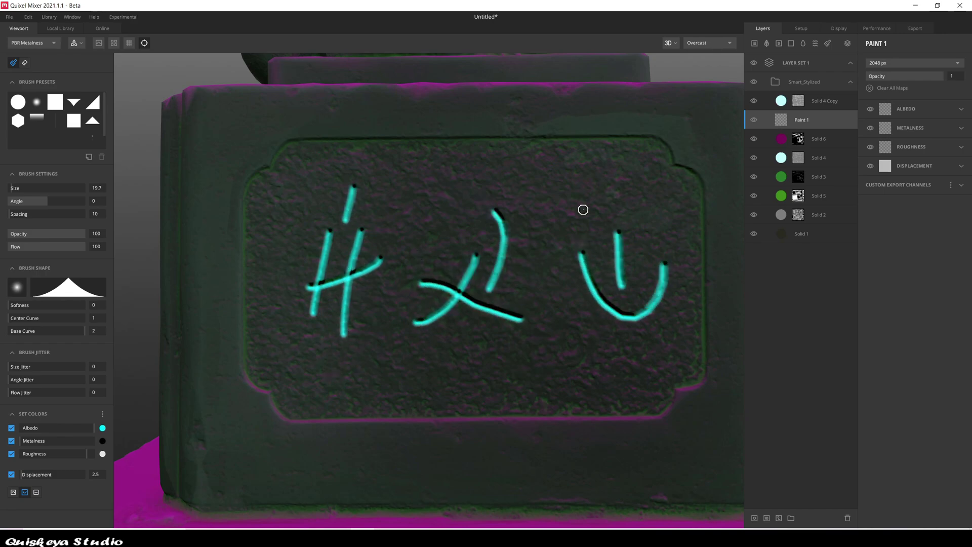
drag(573, 208, 648, 207)
scroll(512, 382, down, 5)
scroll(586, 278, up, 3)
scroll(493, 316, down, 2)
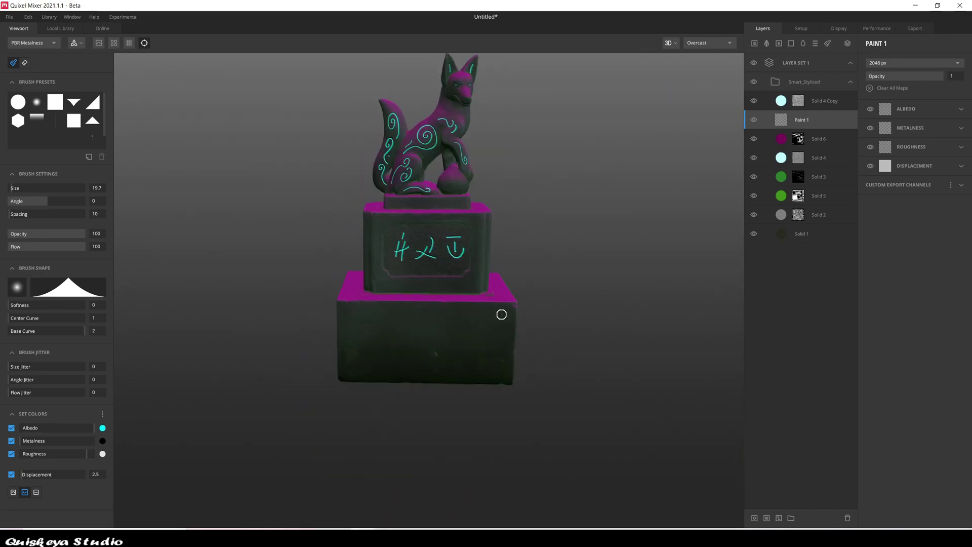
scroll(462, 255, up, 3)
scroll(407, 309, up, 3)
key(ctrl+z)
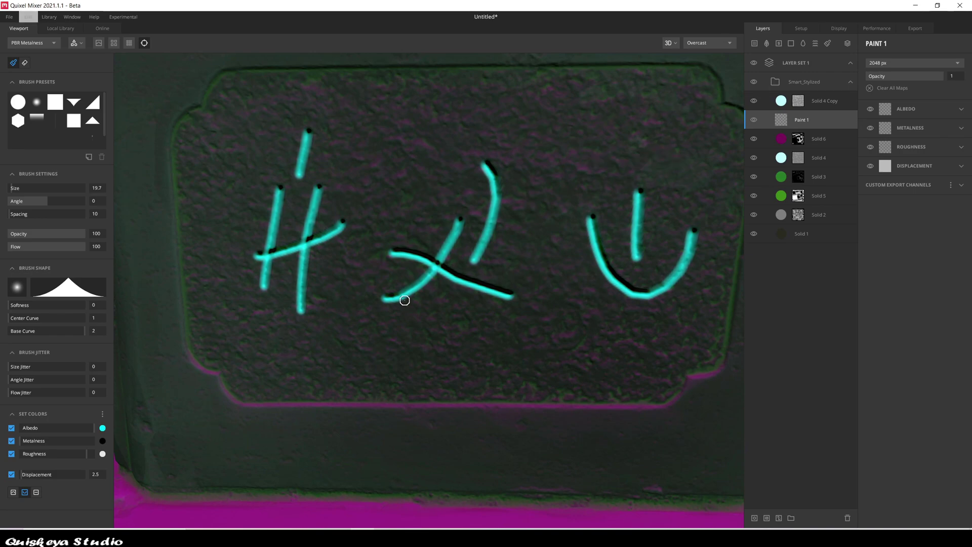
key(ctrl+z)
key(ctrl+z)
key(ctrl+z)
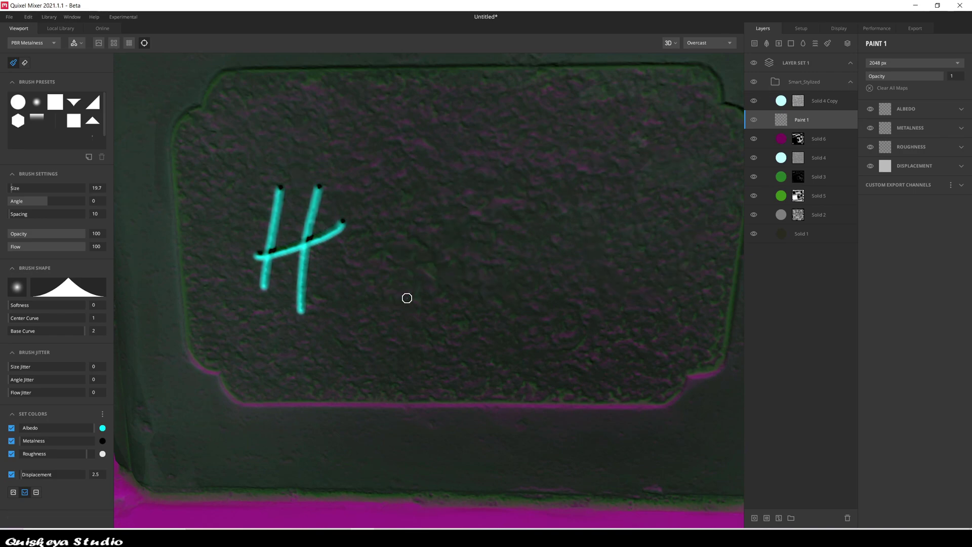
key(ctrl+z)
key(ctrl+z)
key(ctrl+z)
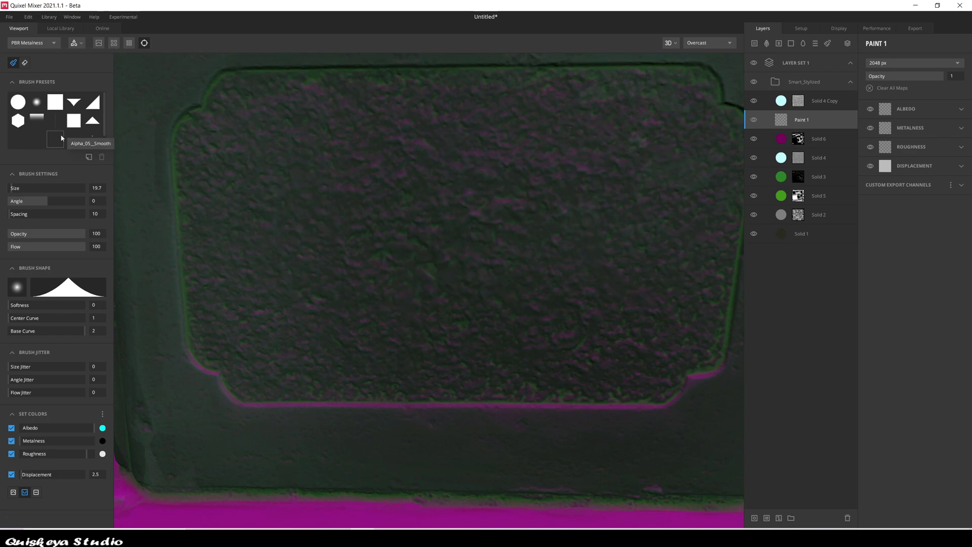
Choose a glyph alpha brush shape in Brush Presets and undo the misplaced first stamp
scroll(62, 131, down, 2)
click(55, 139)
click(18, 138)
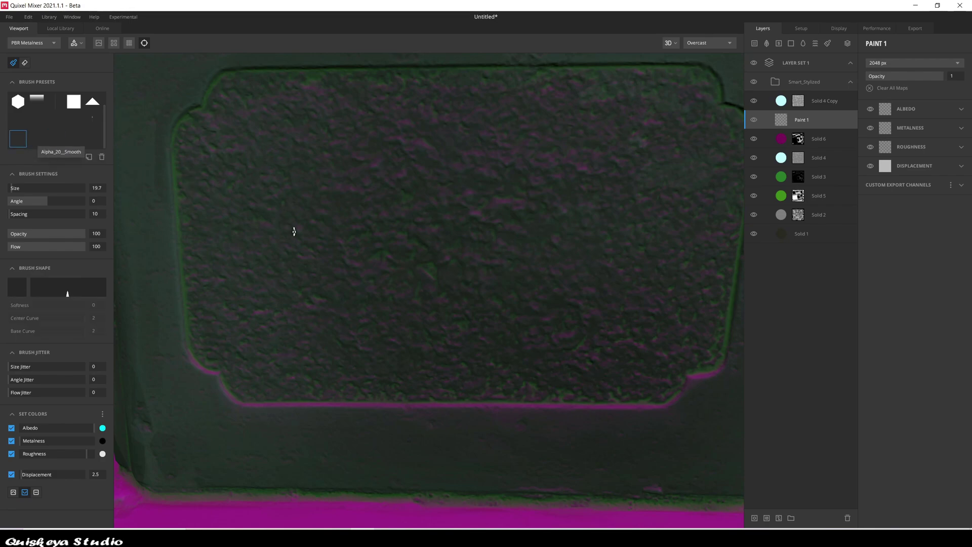
click(51, 140)
click(260, 239)
scroll(292, 354, down, 3)
scroll(304, 281, up, 3)
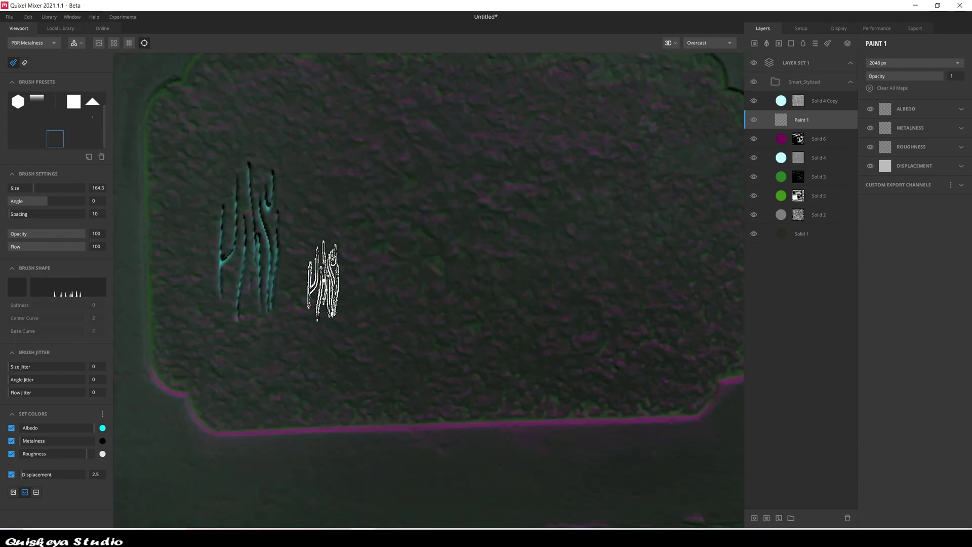
key(ctrl+z)
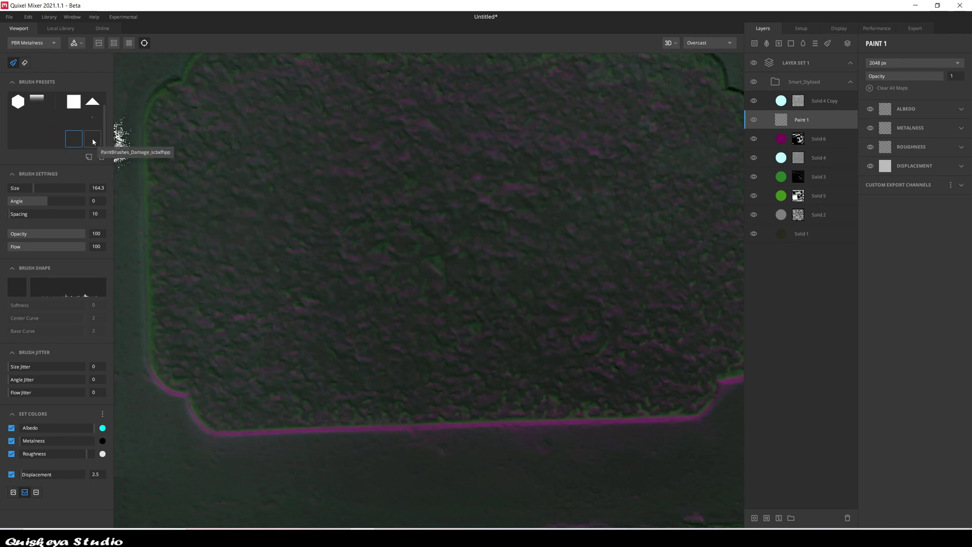
Stamp three cyan glyphs left to right across the pedestal panel, then revert to a soft round brush
scroll(354, 294, down, 3)
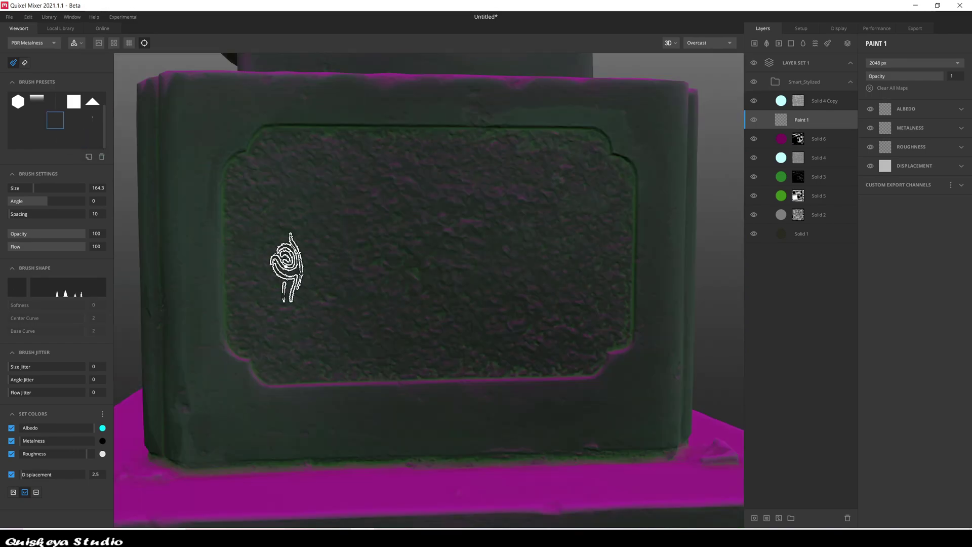
click(285, 276)
scroll(285, 276, down, 3)
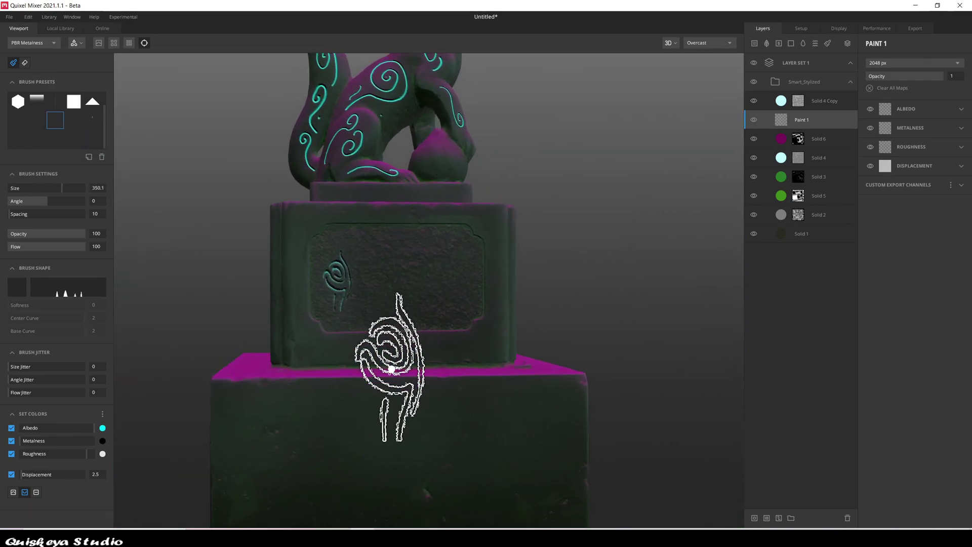
scroll(413, 282, up, 3)
click(441, 254)
scroll(436, 354, down, 3)
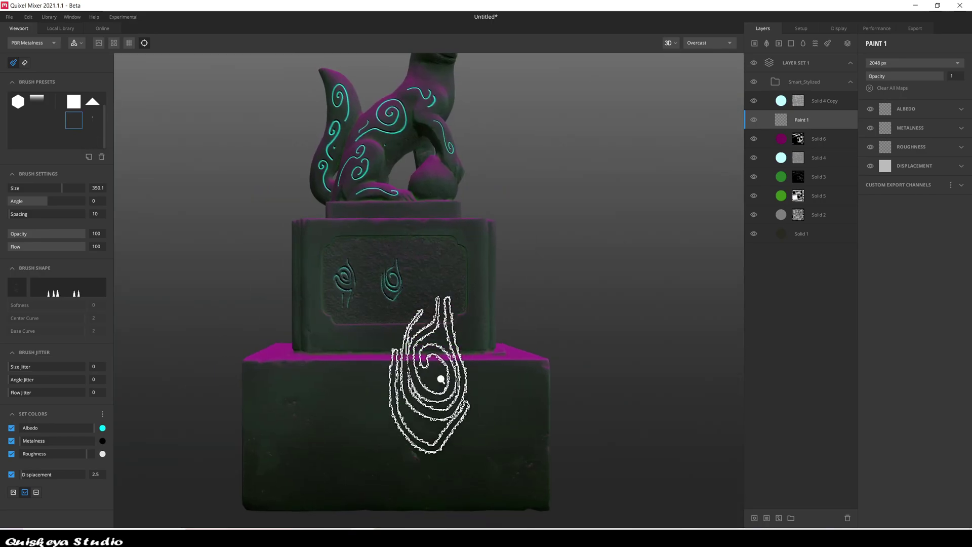
click(37, 138)
scroll(436, 288, up, 3)
click(460, 282)
scroll(531, 400, down, 3)
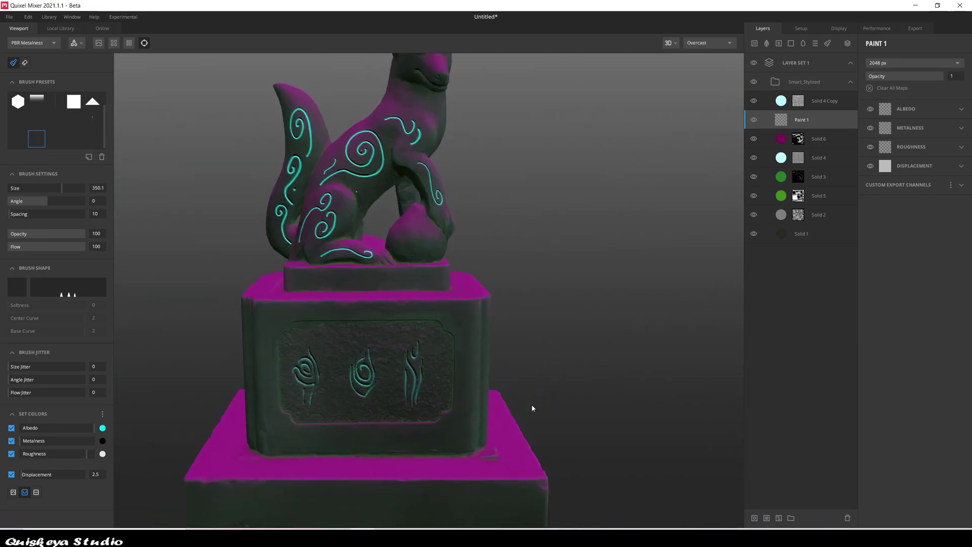
scroll(534, 369, up, 1)
click(36, 102)
scroll(278, 282, up, 3)
Switch the viewport to the 2D texture layout and zoom in on the pedestal glyphs
scroll(299, 275, up, 2)
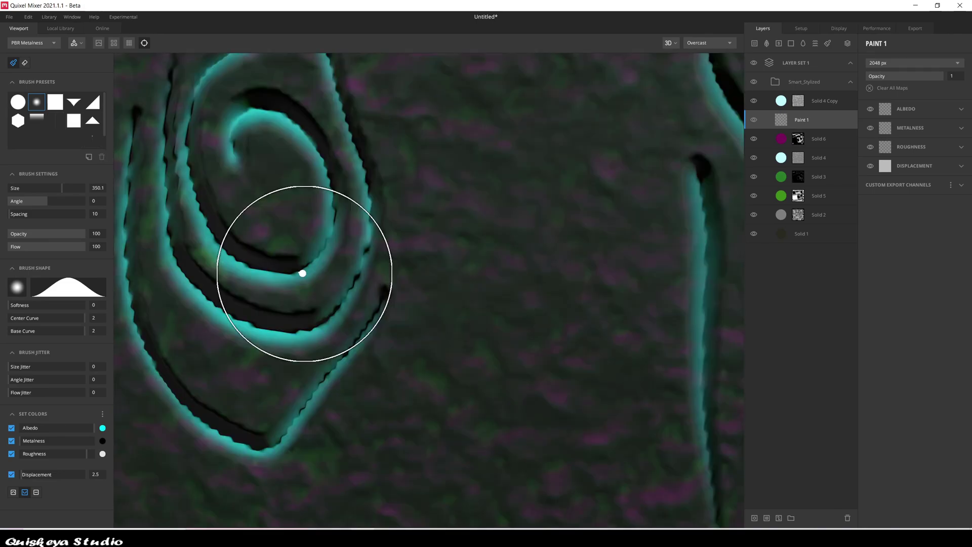
scroll(299, 276, down, 2)
click(669, 45)
click(665, 65)
scroll(336, 208, up, 3)
scroll(372, 221, up, 2)
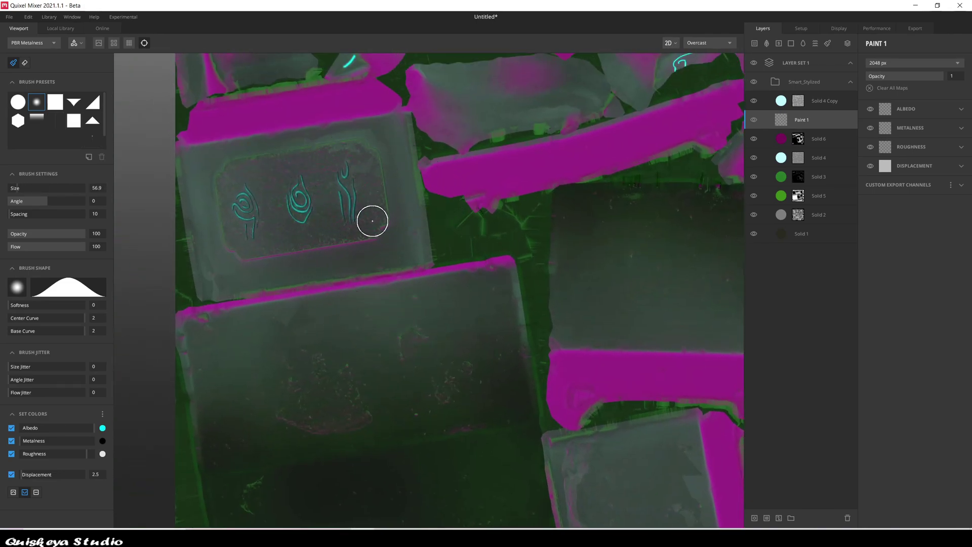
scroll(269, 241, up, 3)
scroll(390, 382, up, 2)
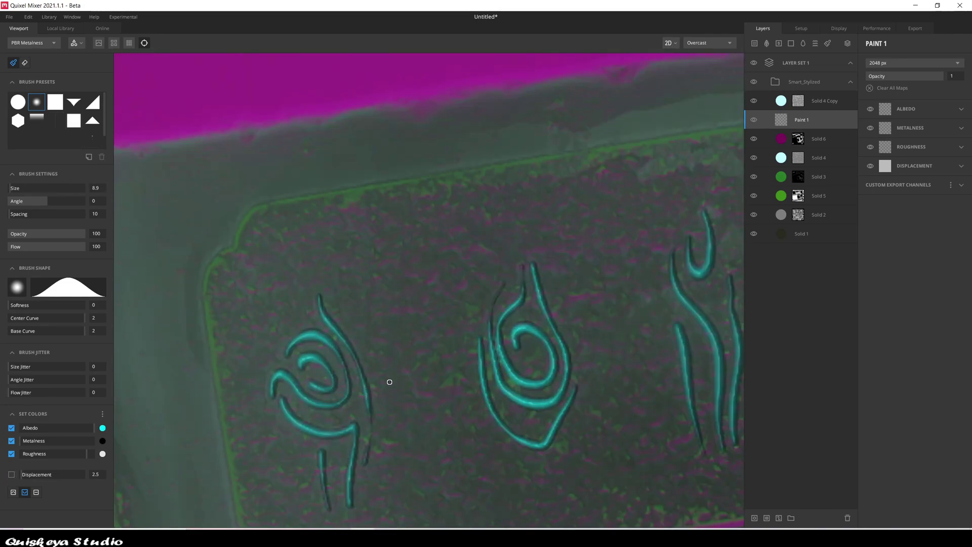
scroll(329, 304, up, 1)
scroll(348, 297, up, 2)
scroll(369, 332, up, 2)
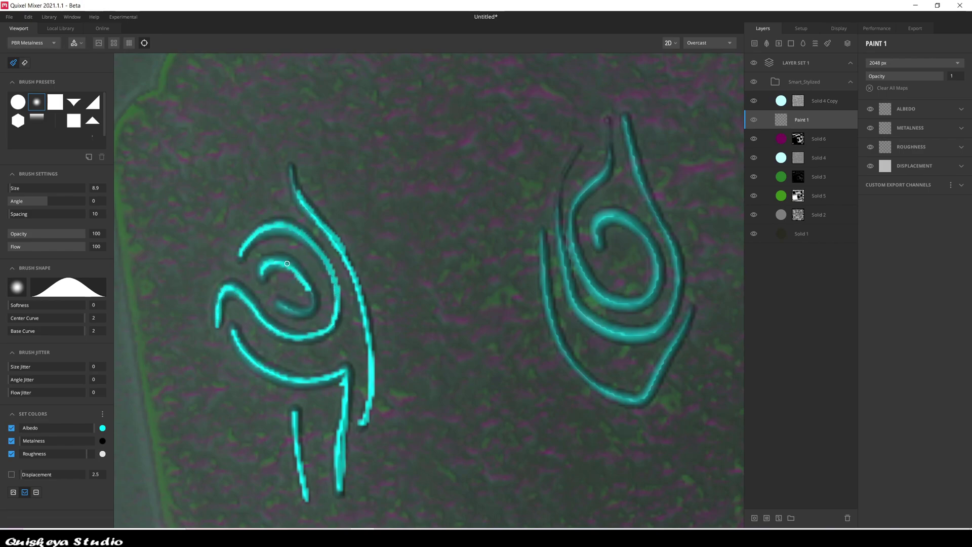
middle_drag(458, 268, 370, 230)
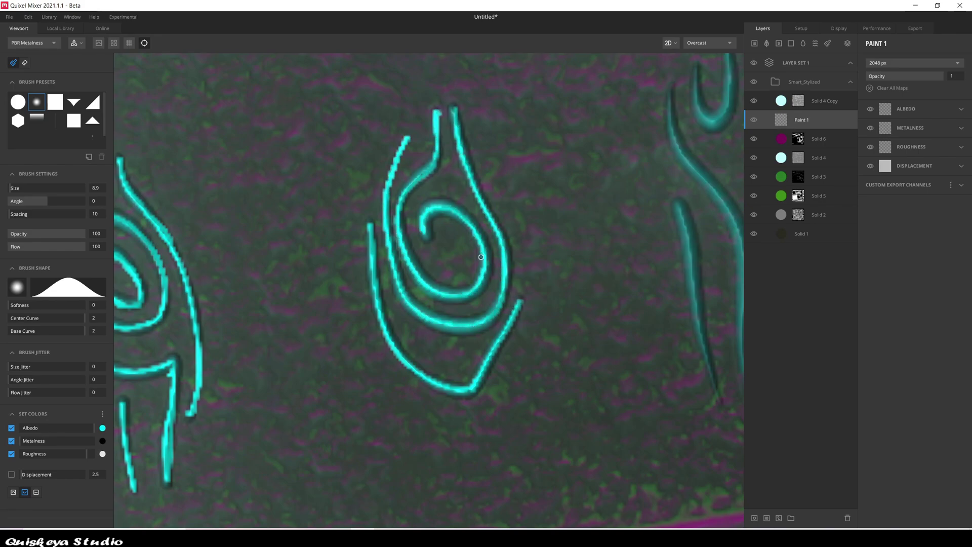
Retrace the glyph strokes in bright cyan, including the third glyph's right arm, then return to 3D
middle_drag(481, 257, 373, 267)
drag(464, 228, 482, 358)
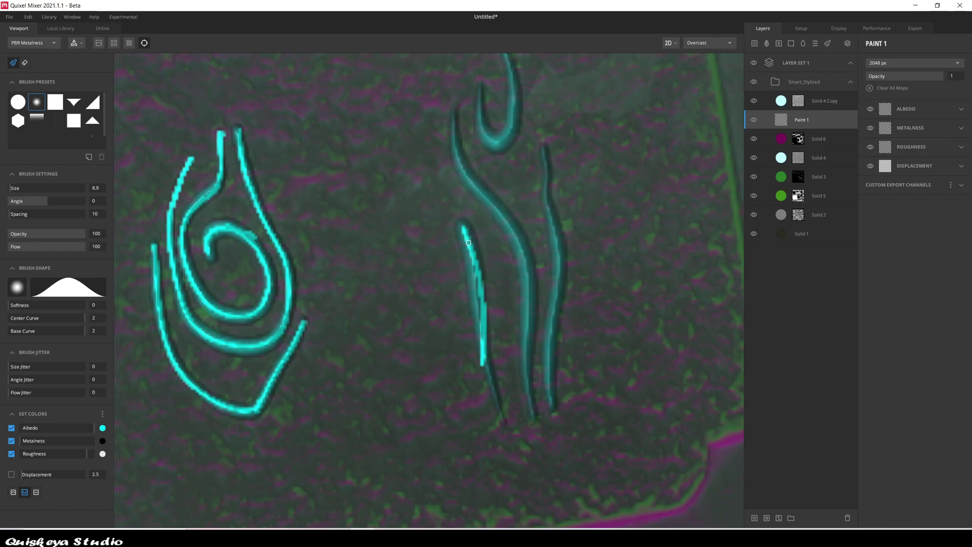
middle_drag(521, 298, 418, 252)
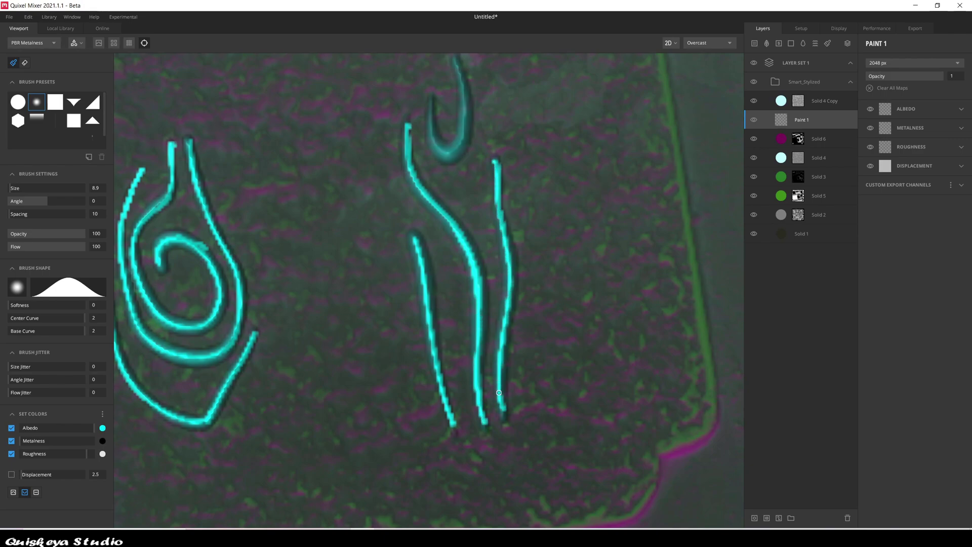
middle_drag(498, 392, 507, 464)
drag(463, 131, 474, 194)
key(Tab)
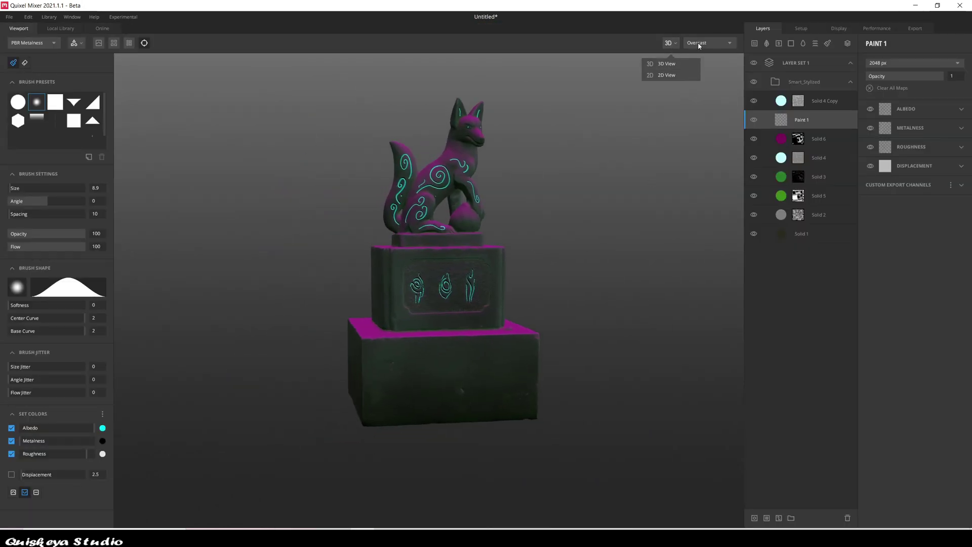
Set the lighting environment to Pisa after briefly trying Flourescent
click(699, 44)
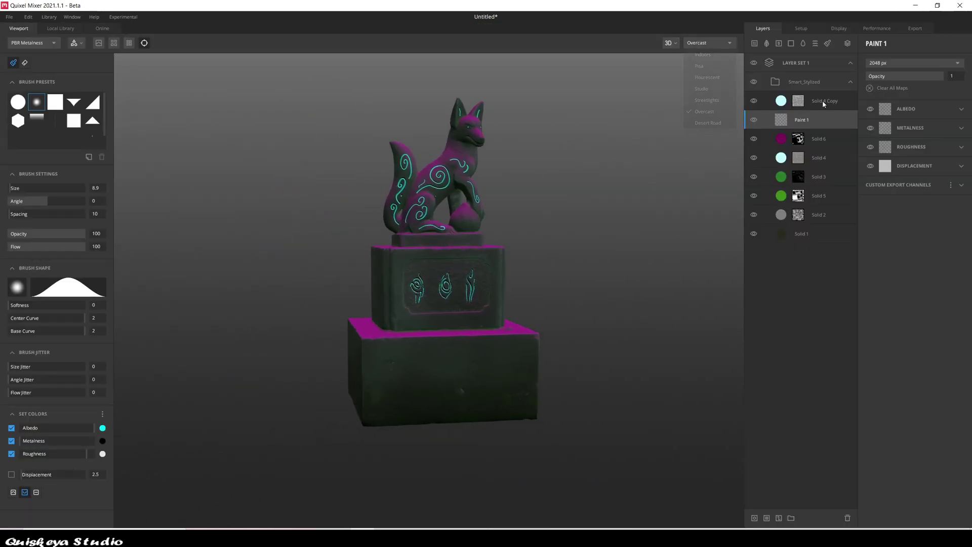
click(702, 76)
click(701, 44)
click(703, 63)
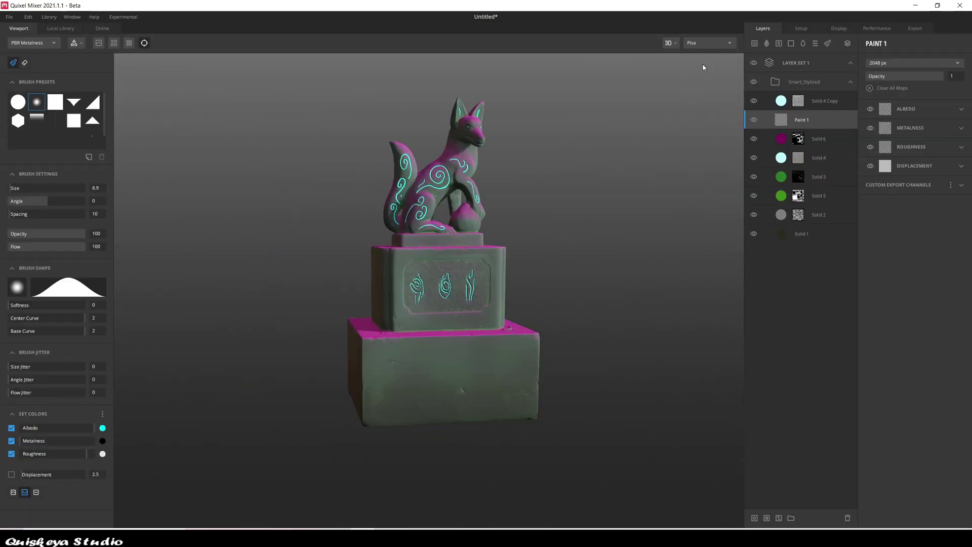
scroll(554, 324, down, 3)
Select Solid 6 and preview a teal-green albedo in its colour picker
click(818, 157)
click(819, 139)
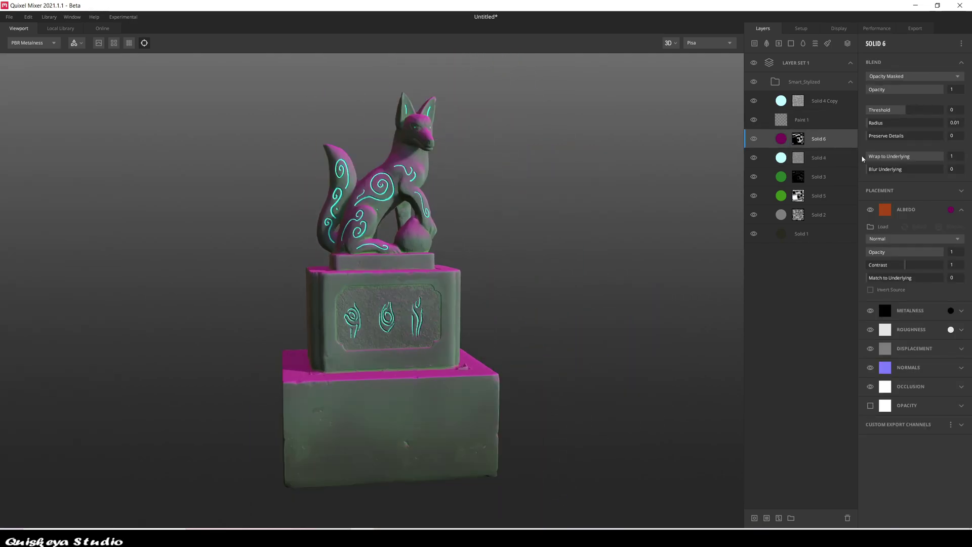
click(951, 209)
click(487, 282)
mouse_move(487, 282)
mouse_down()
mouse_move(488, 306)
mouse_move(494, 247)
mouse_move(507, 234)
mouse_move(487, 277)
mouse_move(488, 319)
mouse_up()
Preview brighter and red-orange albedo colours on Solid 6, orbiting to inspect the pedestal
click(460, 247)
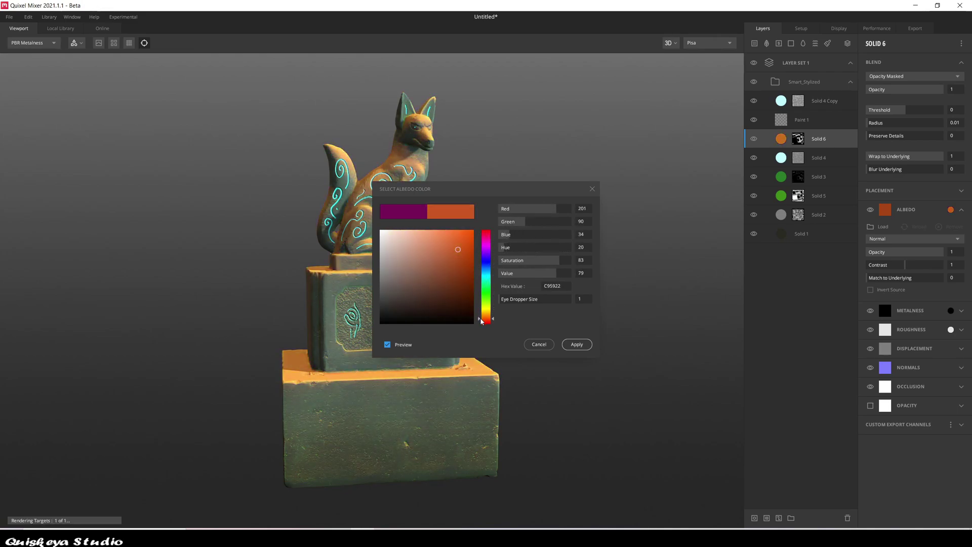
click(577, 345)
mouse_move(577, 346)
mouse_down()
mouse_move(473, 347)
mouse_move(425, 336)
mouse_move(489, 315)
mouse_move(440, 293)
mouse_up()
scroll(542, 282, up, 5)
scroll(542, 283, down, 5)
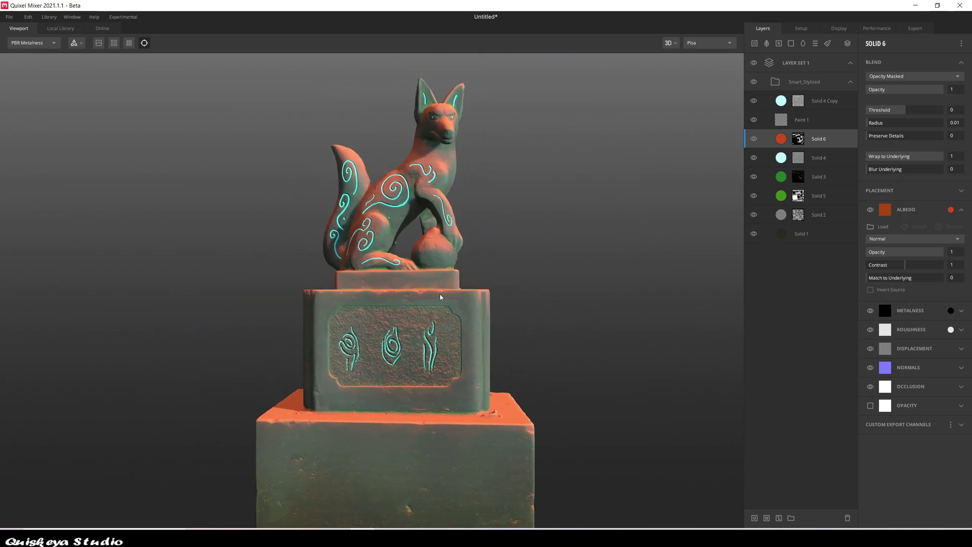
scroll(451, 302, down, 2)
Try green, magenta and blue, then apply pale blue-grey C9D3DD as Solid 6's albedo
click(951, 209)
click(486, 291)
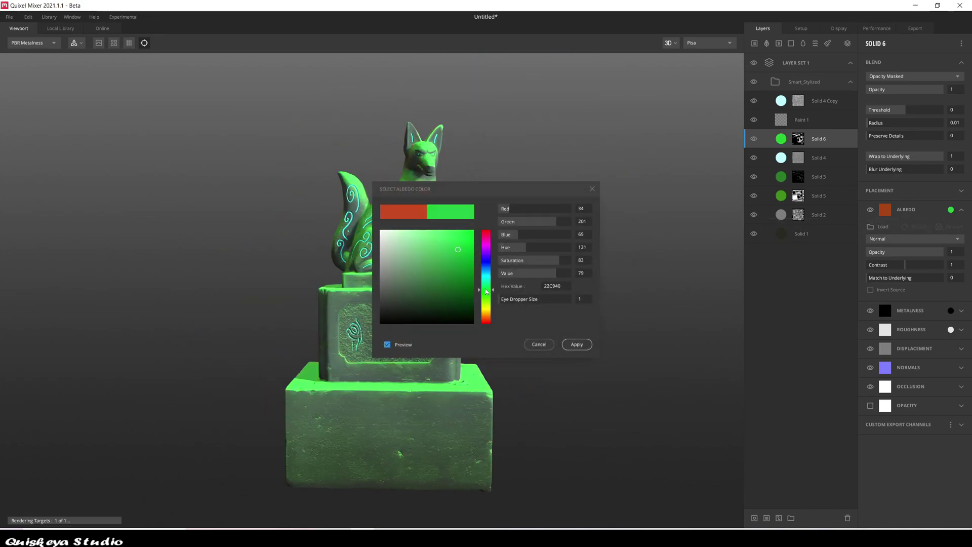
mouse_move(449, 256)
mouse_down()
mouse_move(417, 297)
mouse_move(486, 263)
mouse_move(500, 238)
mouse_move(487, 292)
mouse_move(487, 269)
mouse_up()
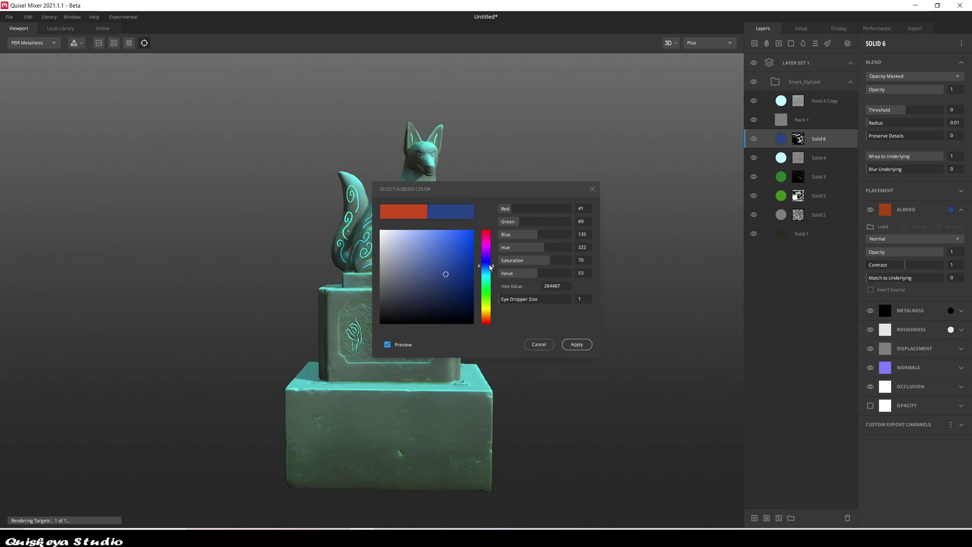
click(459, 232)
drag(459, 232, 394, 233)
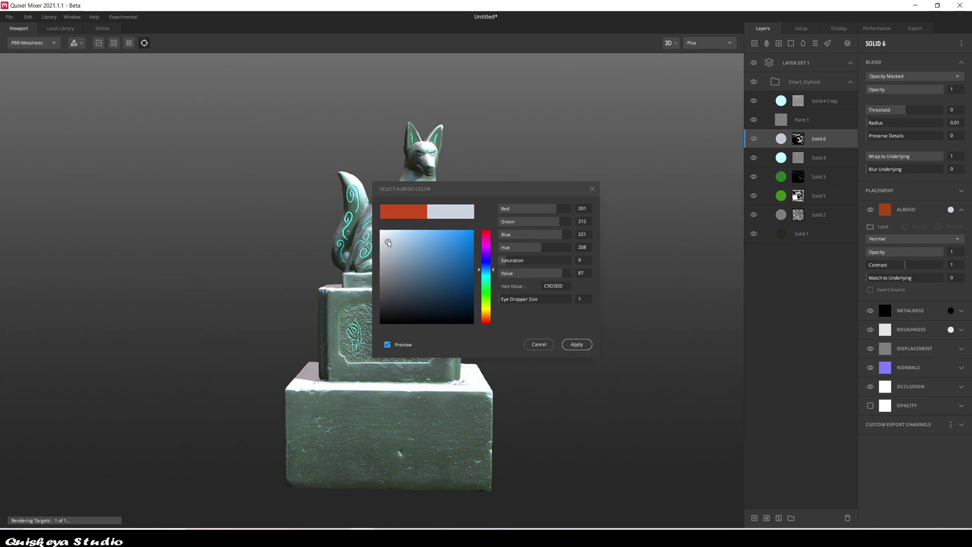
click(582, 348)
mouse_move(526, 329)
alt+mouse_down()
mouse_move(631, 303)
mouse_move(575, 289)
alt+mouse_up()
Set Solid 1's Wrap to Underlying to 0.388
click(794, 232)
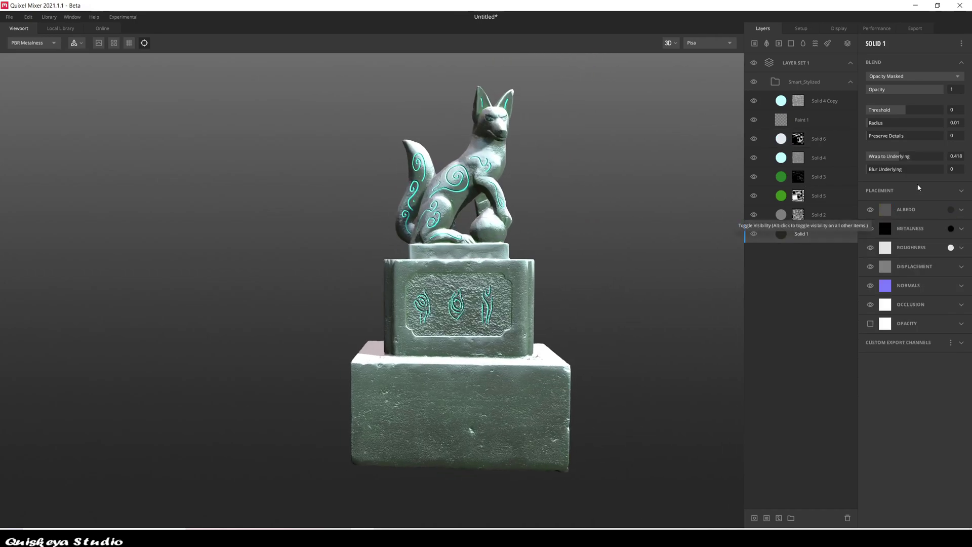
drag(885, 161, 898, 163)
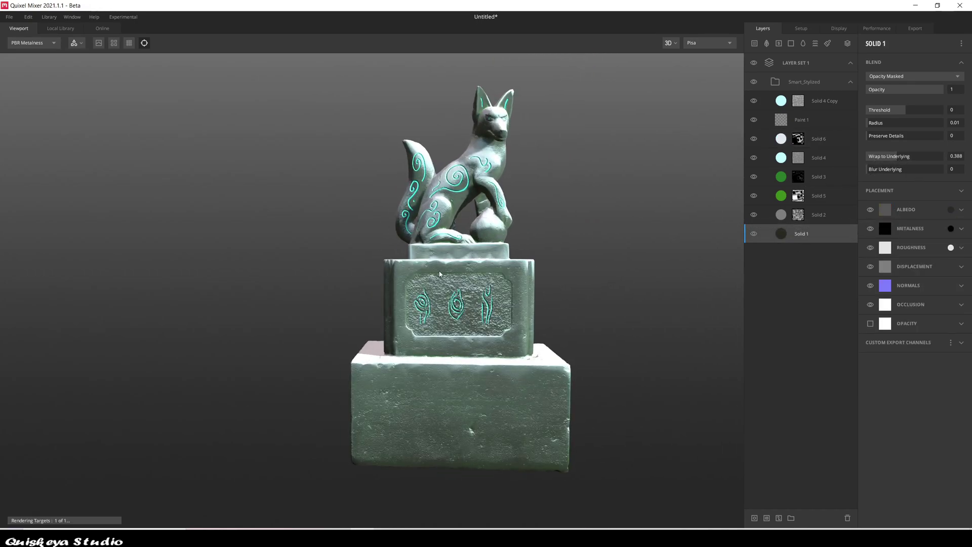
scroll(439, 274, up, 3)
scroll(440, 274, down, 3)
Preview a purple (944BD1) albedo on the Solid 6 layer
click(818, 138)
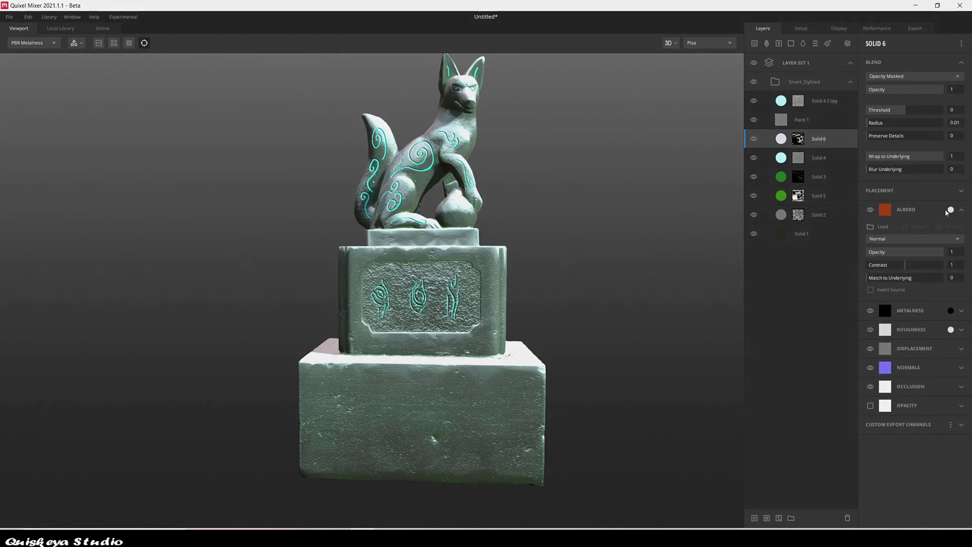
click(951, 210)
drag(486, 288, 489, 239)
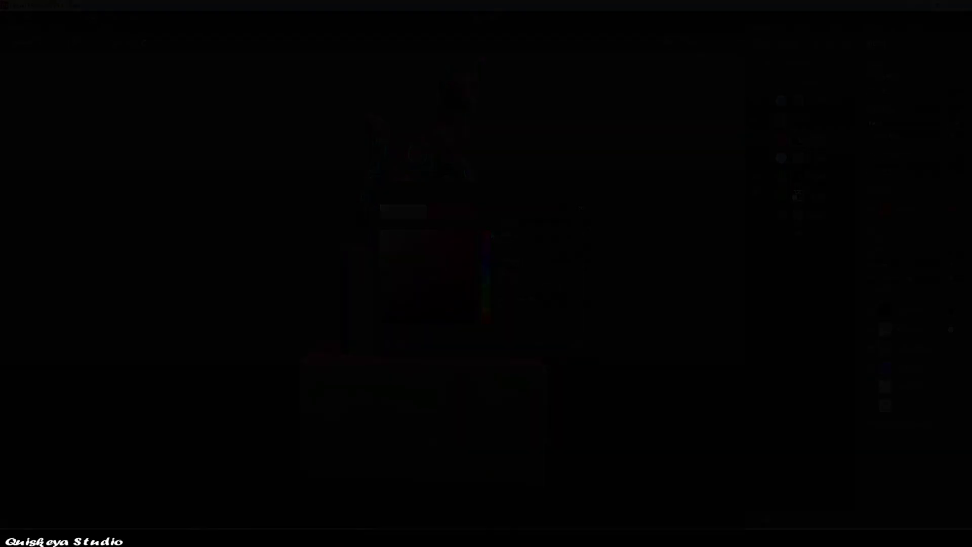